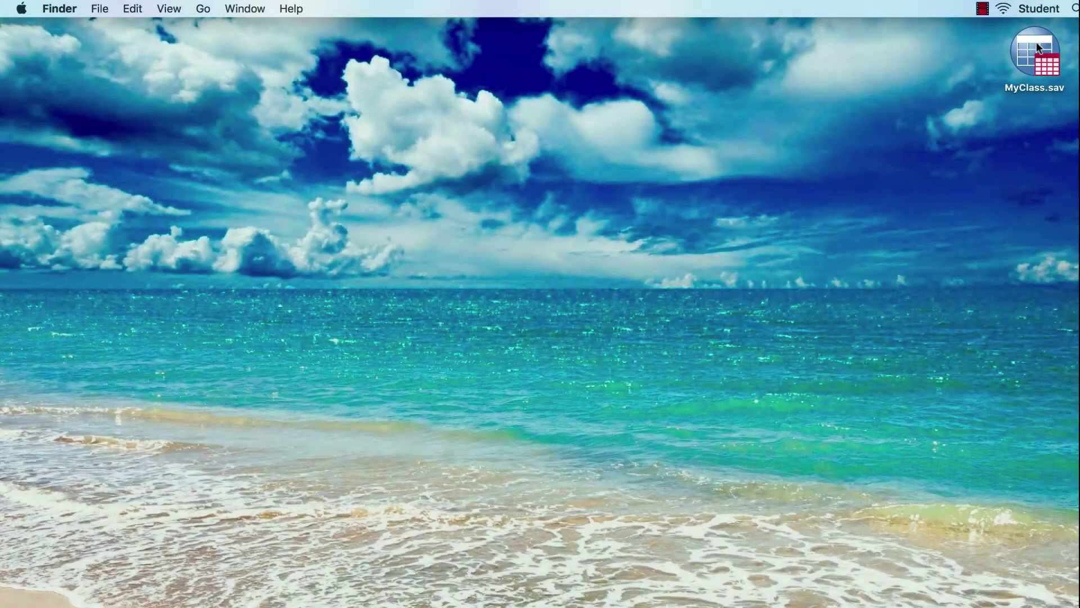
Step: Open MyClass.sav in SPSS Statistics and move its data window toward the corner
left_click(1036, 42)
double_click(1036, 41)
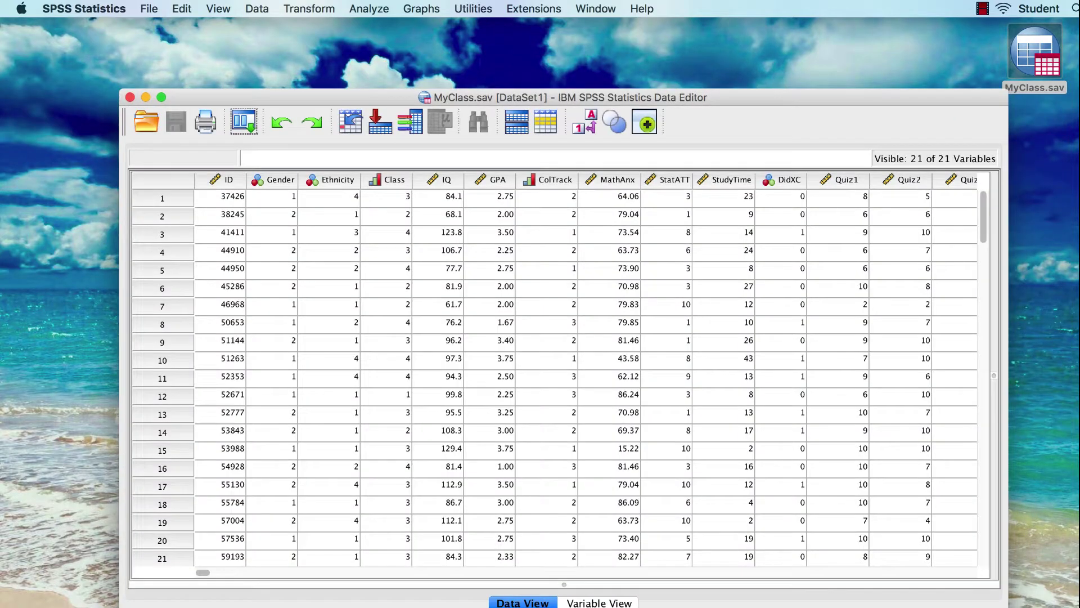
left_click_drag(854, 92, 742, 30)
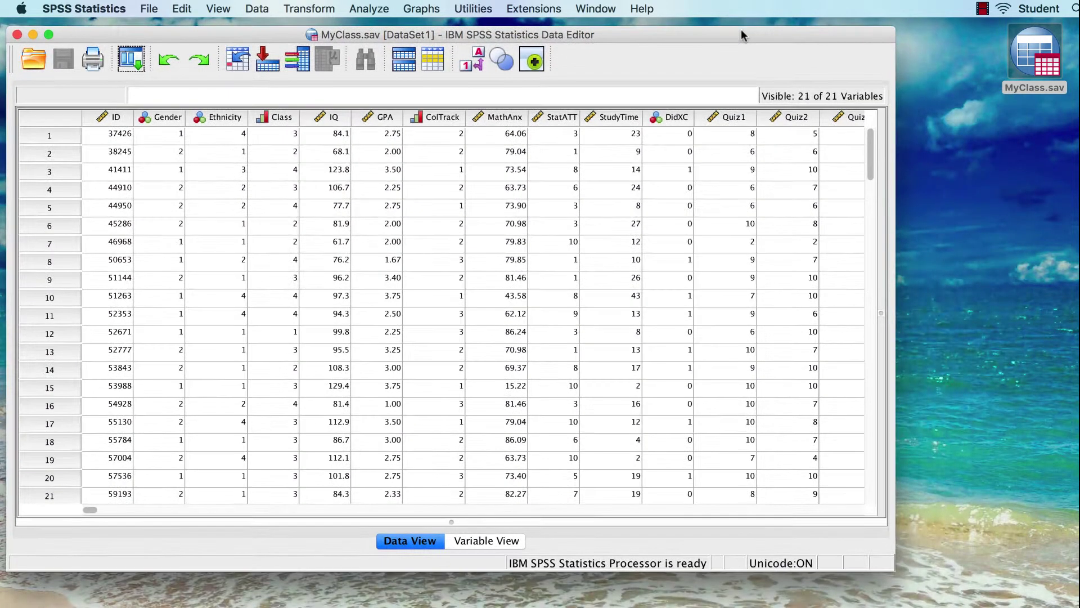
scroll(809, 151, "right", 5)
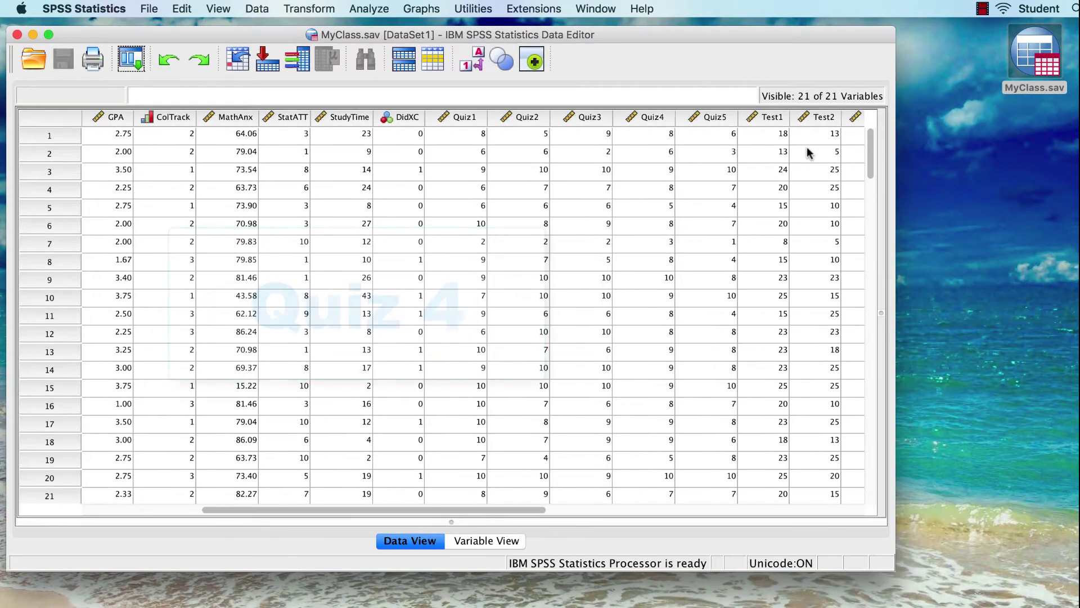
Step: Run descriptive statistics on the Quiz4 column (N = 112, mean 7.82)
left_click(652, 119)
left_click(646, 153)
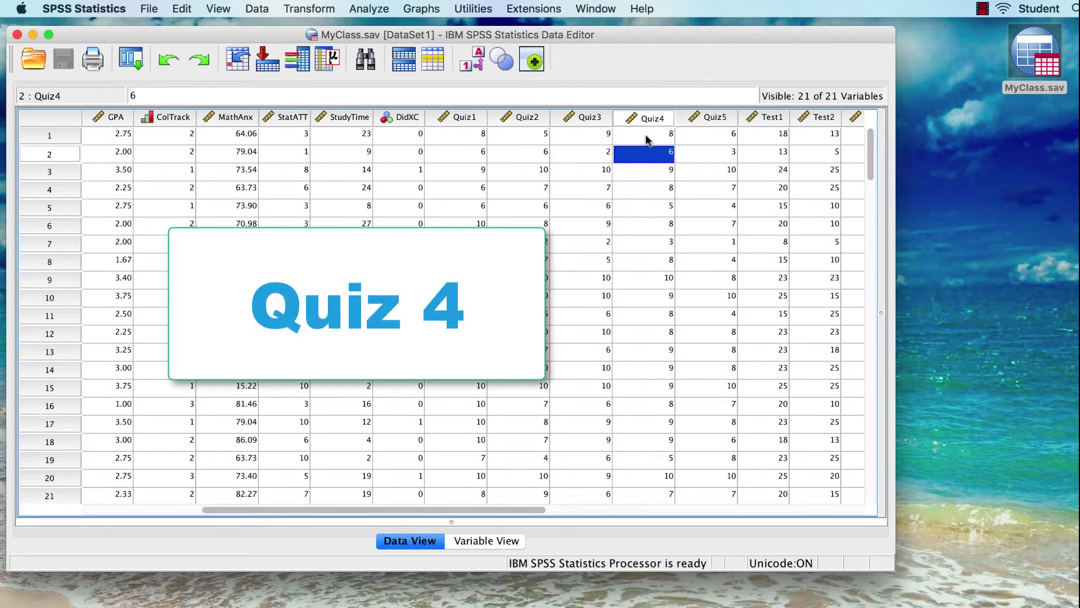
right_click(649, 123)
left_click(713, 308)
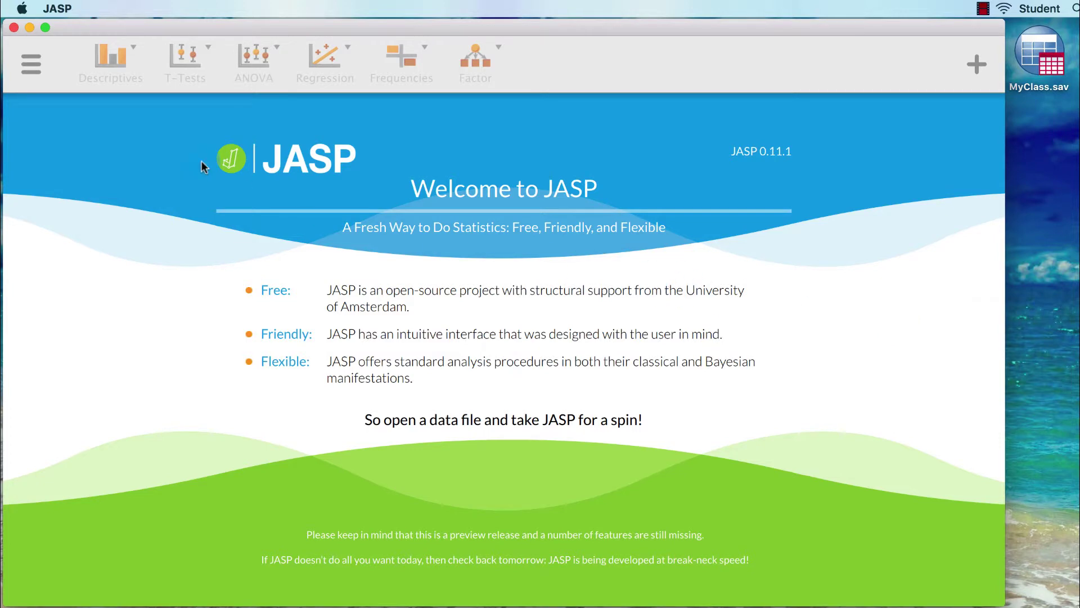
Step: Load MyClass.sav from the Desktop into JASP via Open > Computer
left_click(31, 66)
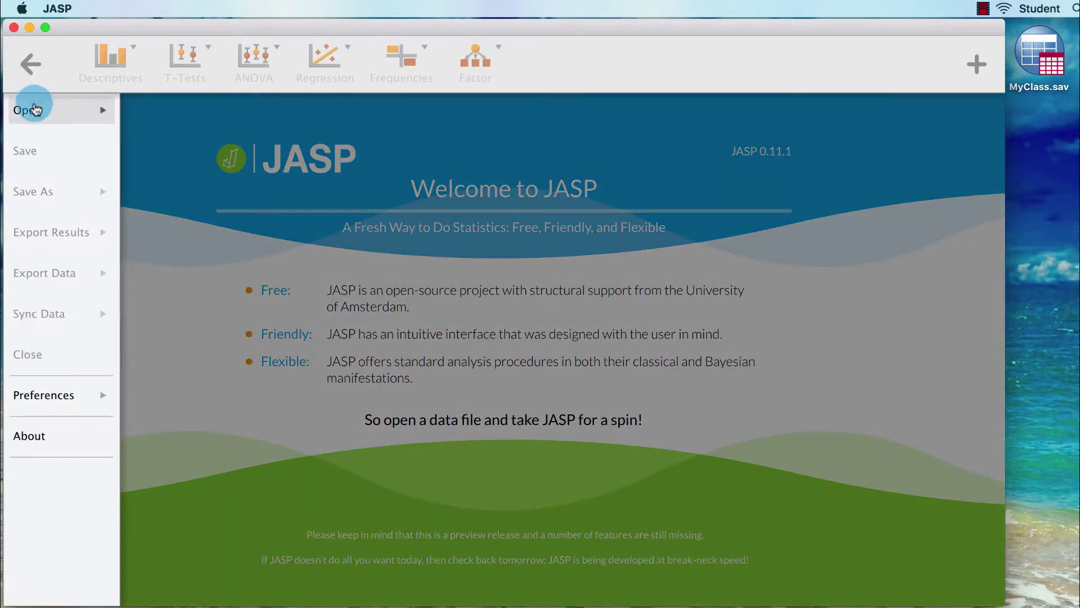
left_click(35, 110)
left_click(148, 163)
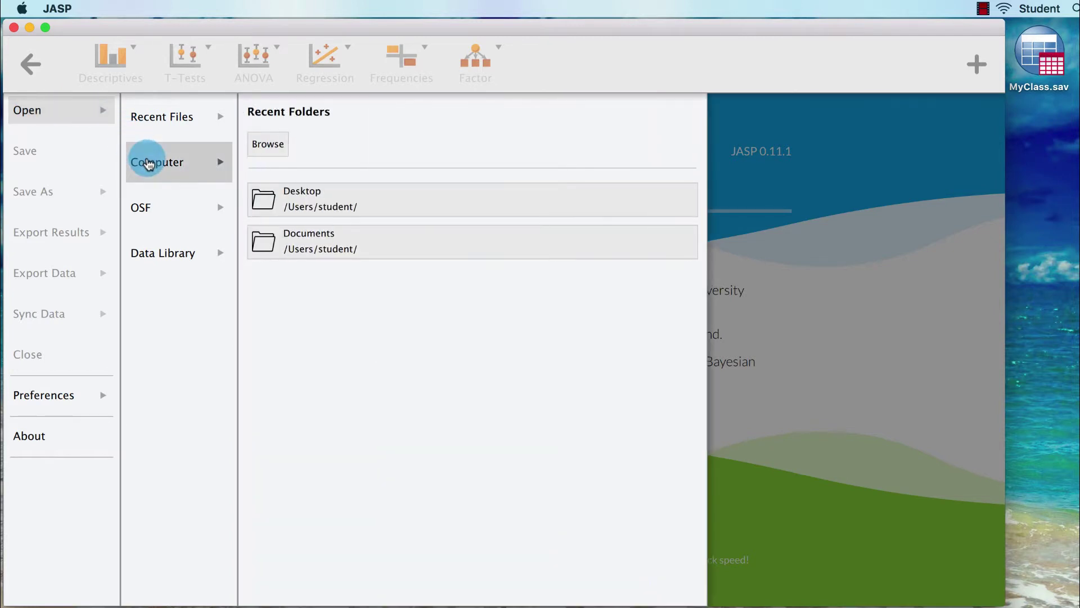
left_click(293, 201)
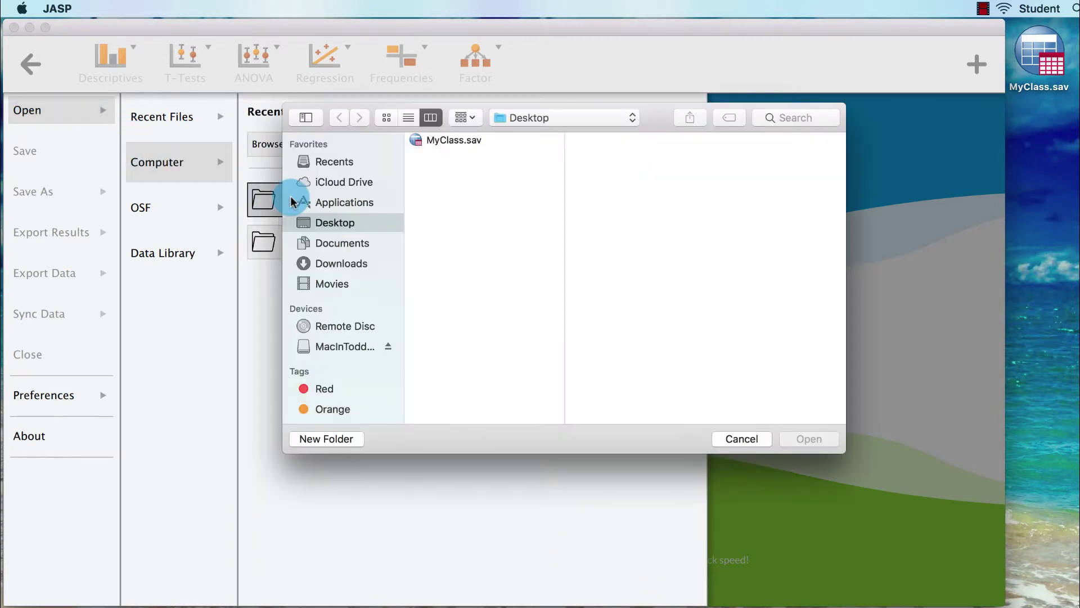
left_click(501, 139)
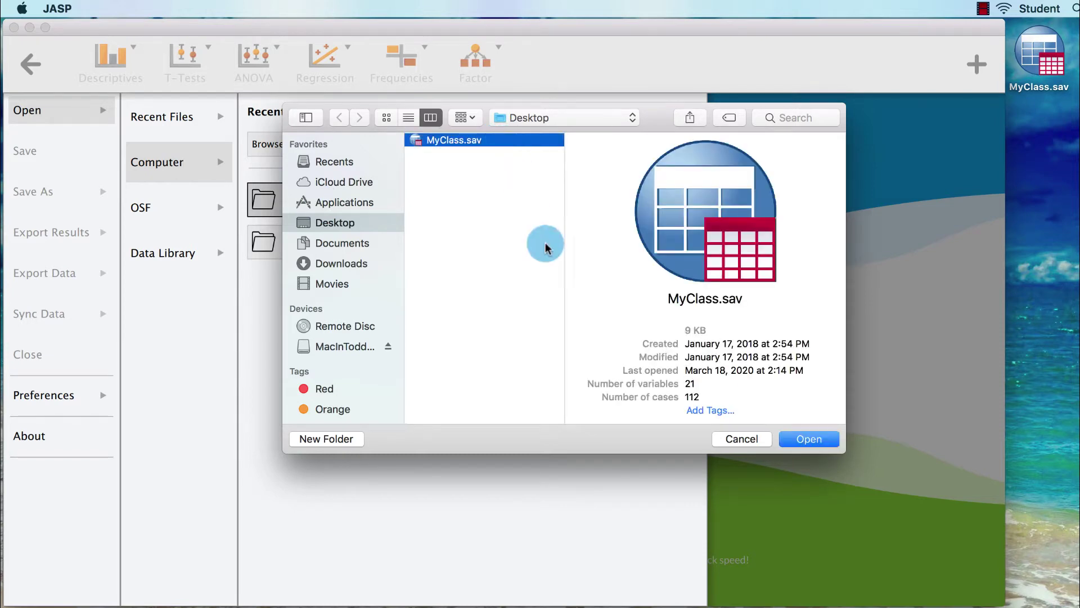
left_click(804, 441)
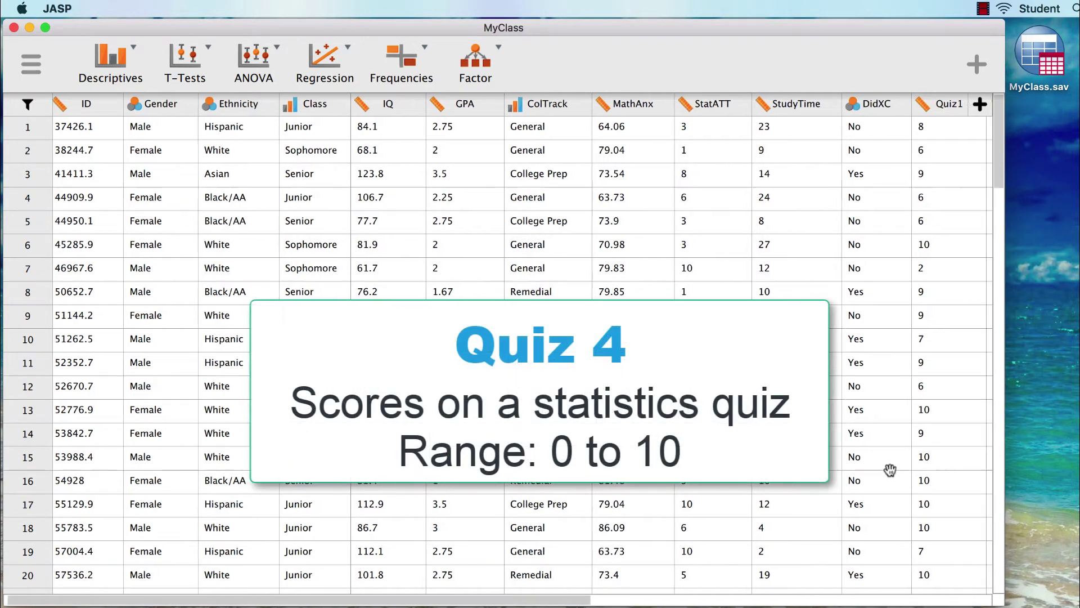
scroll(888, 465, "right", 3)
scroll(891, 470, "right", 5)
scroll(810, 466, "right", 2)
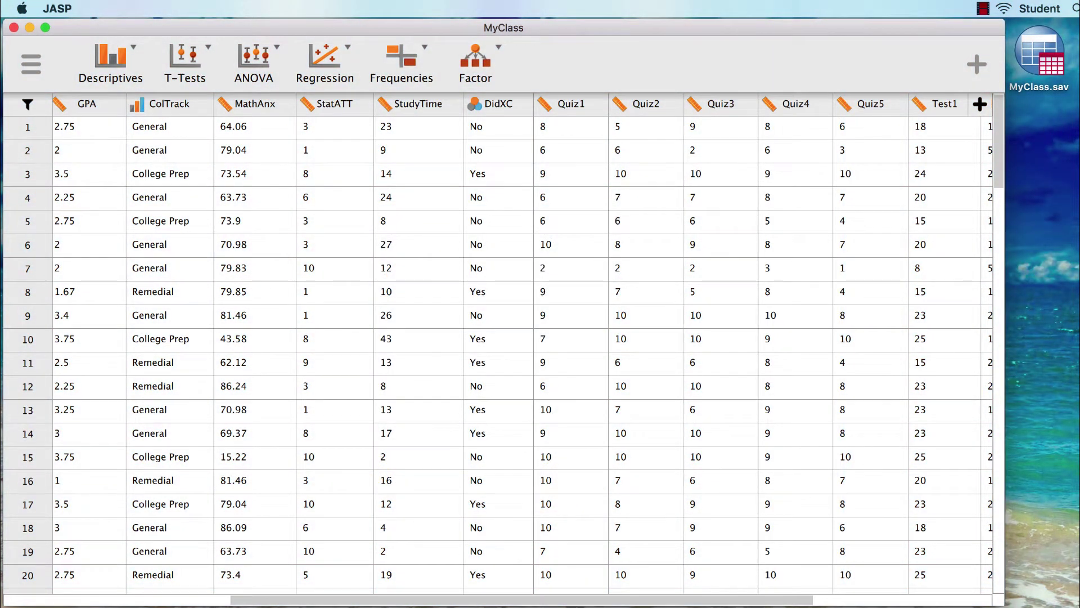
Step: Start a Descriptive Statistics analysis with Quiz4 as the analysed variable
left_click(135, 54)
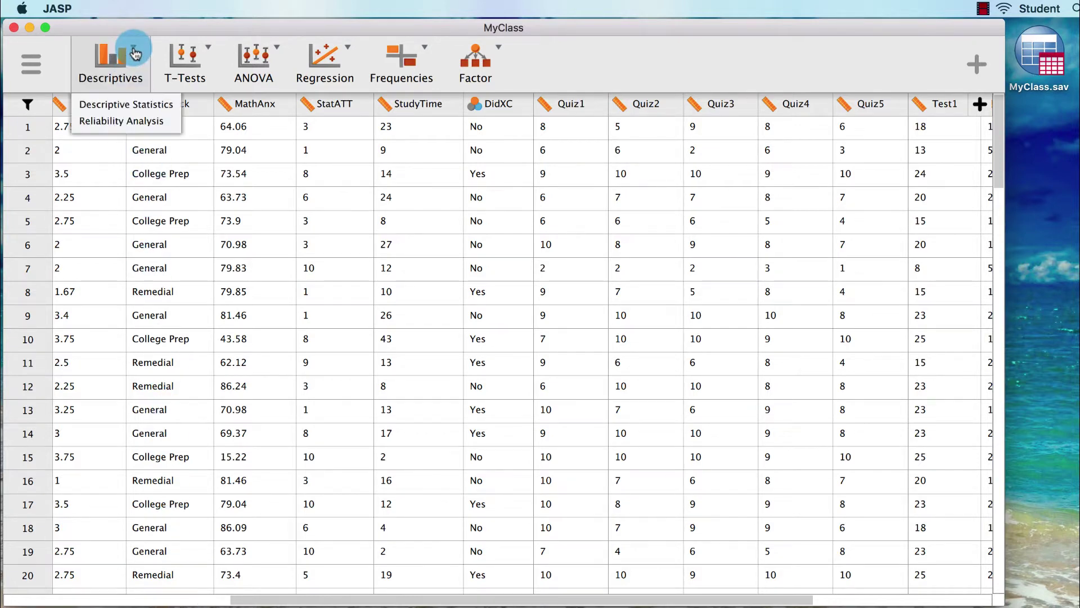
left_click(153, 110)
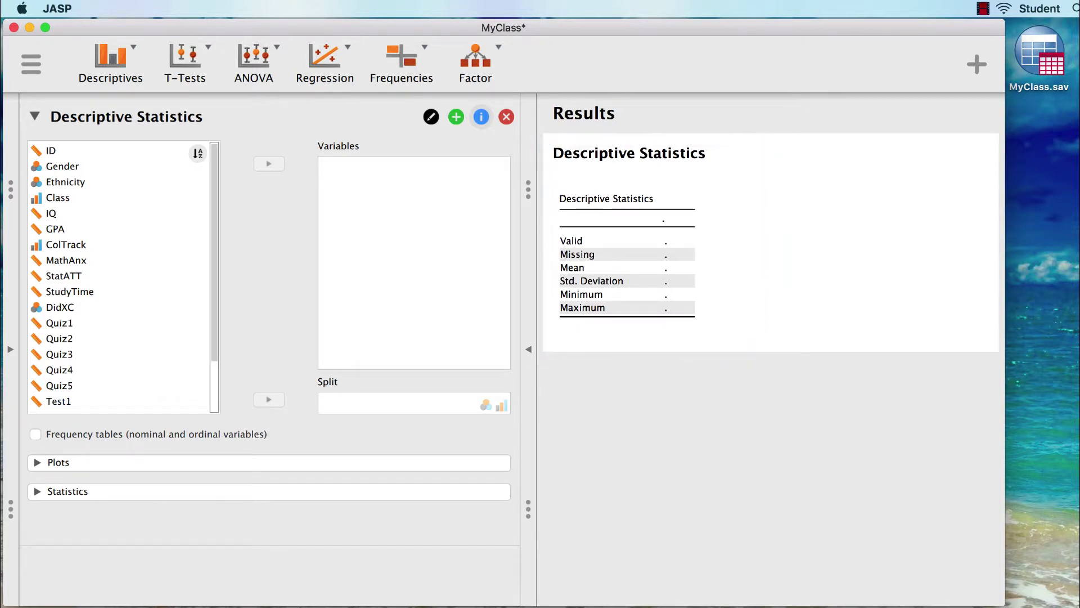
left_click(66, 375)
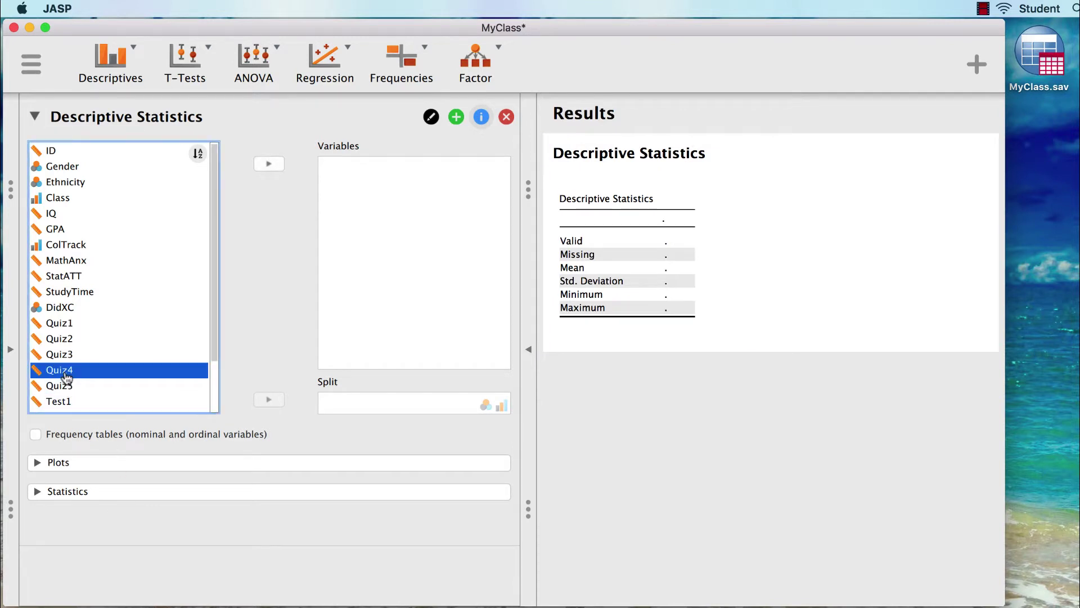
left_click(271, 169)
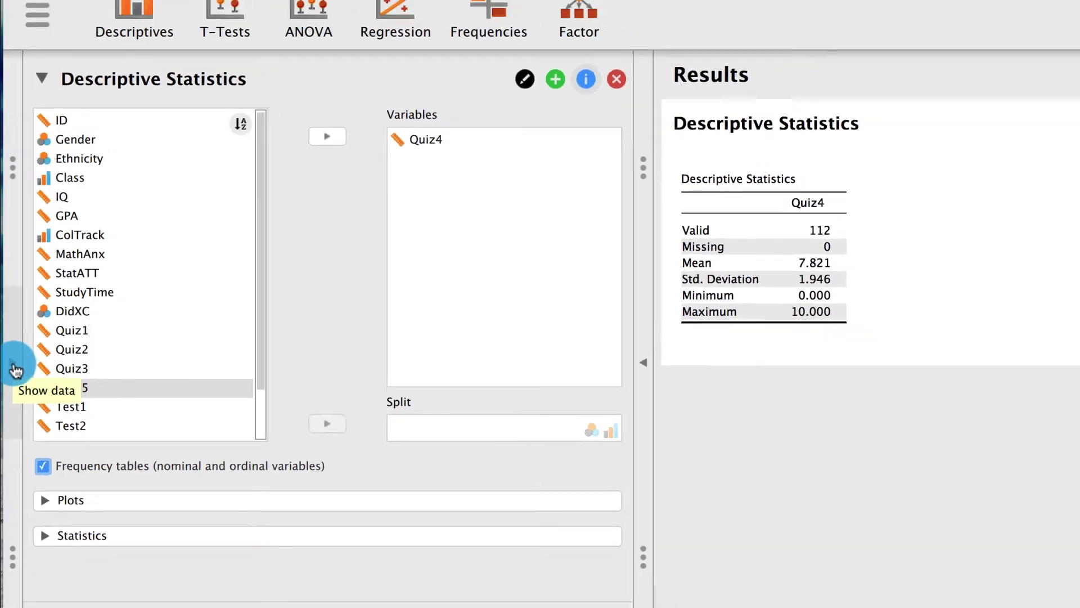
left_click(12, 359)
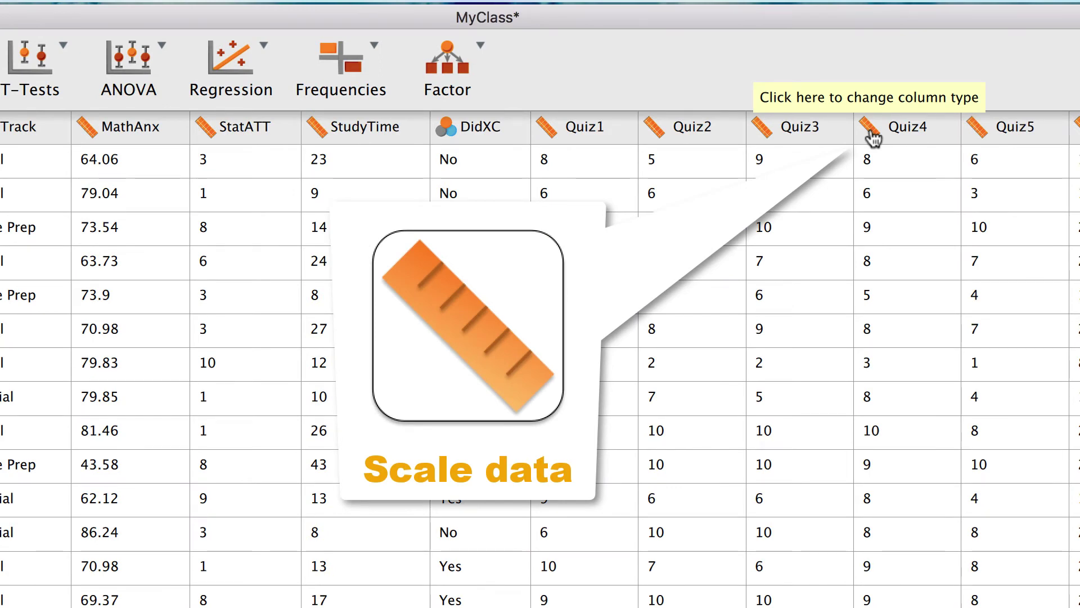
left_click(872, 135)
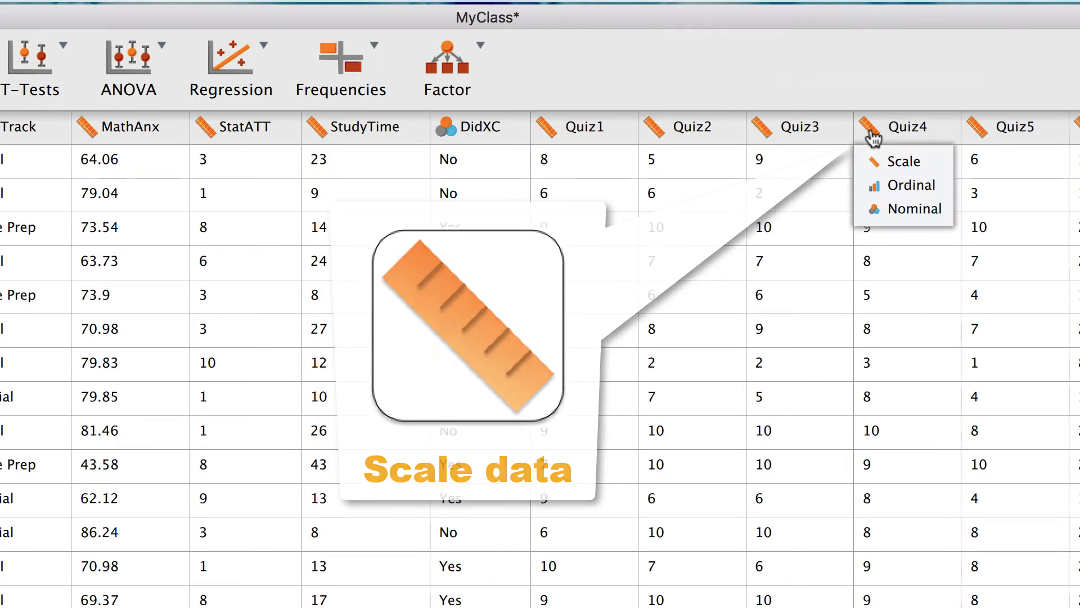
left_click(918, 208)
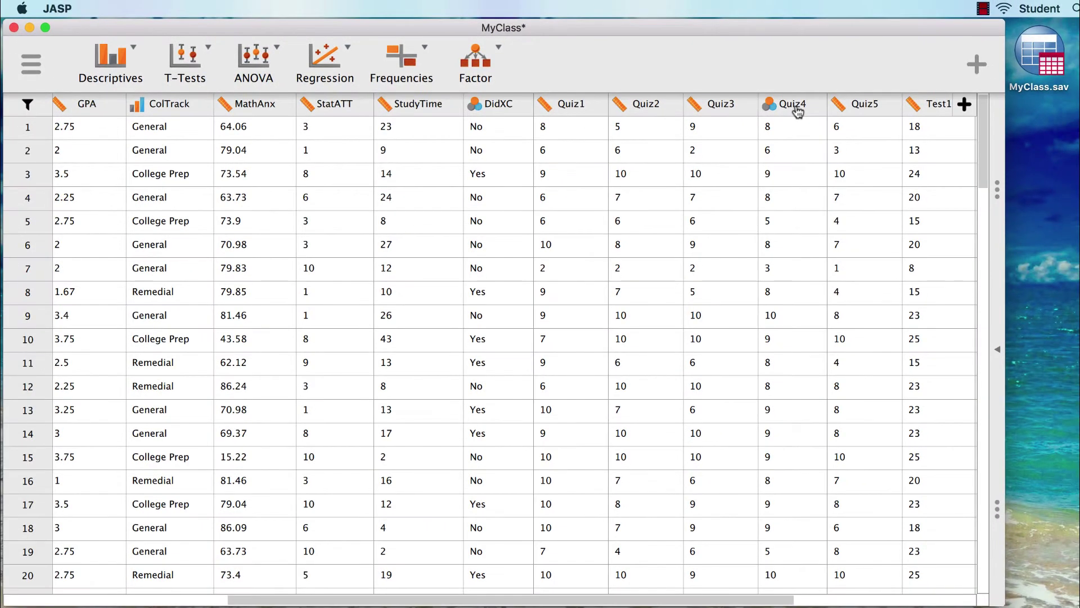
Step: Reverse all Quiz4 value labels so they list scores 10 down to 0
left_click(794, 103)
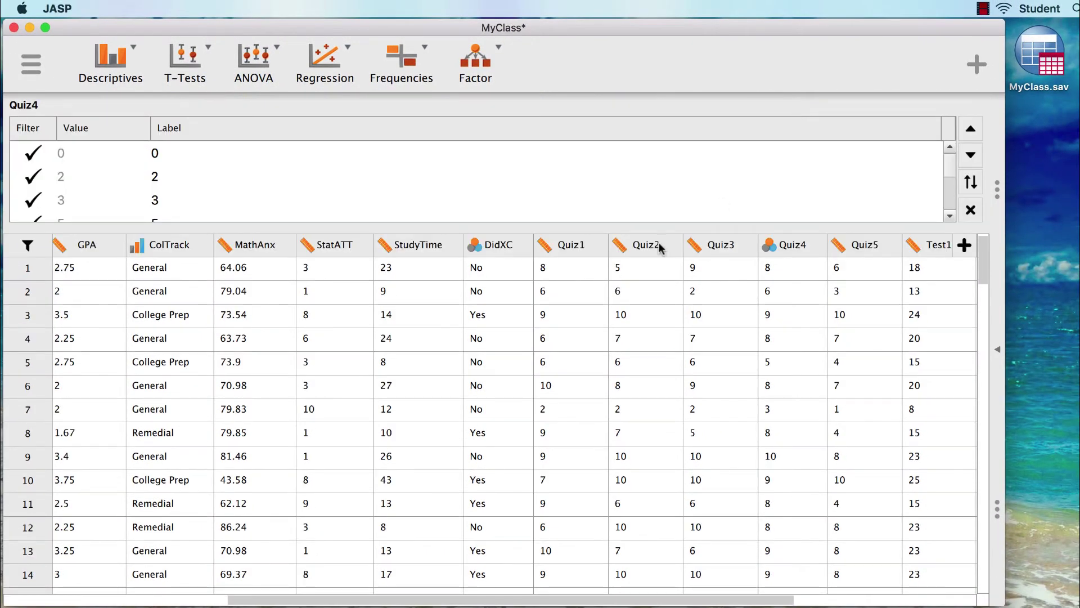
left_click_drag(562, 232, 562, 383)
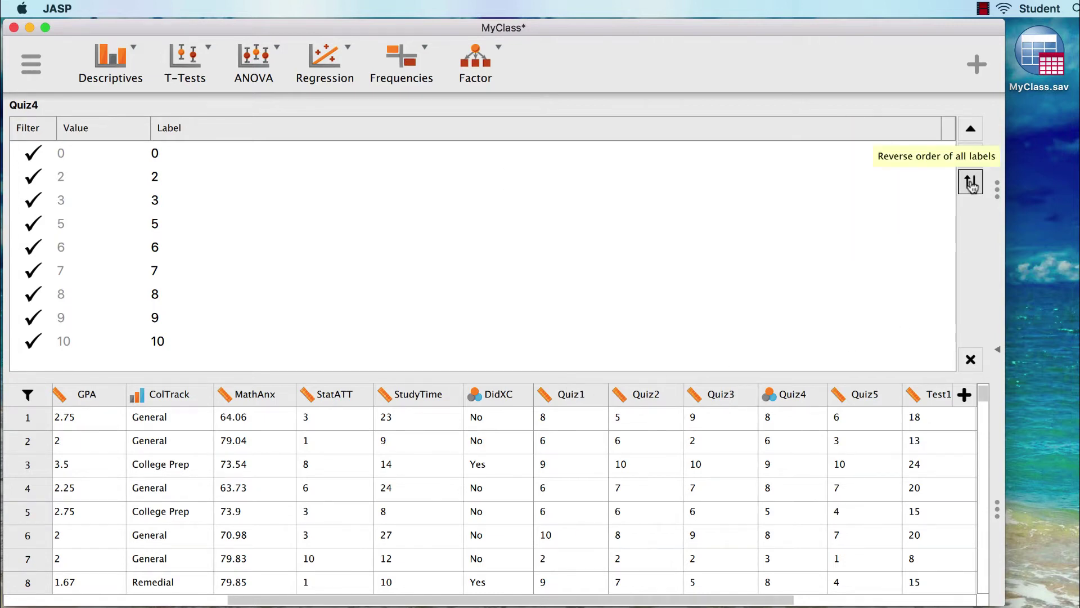
left_click(971, 184)
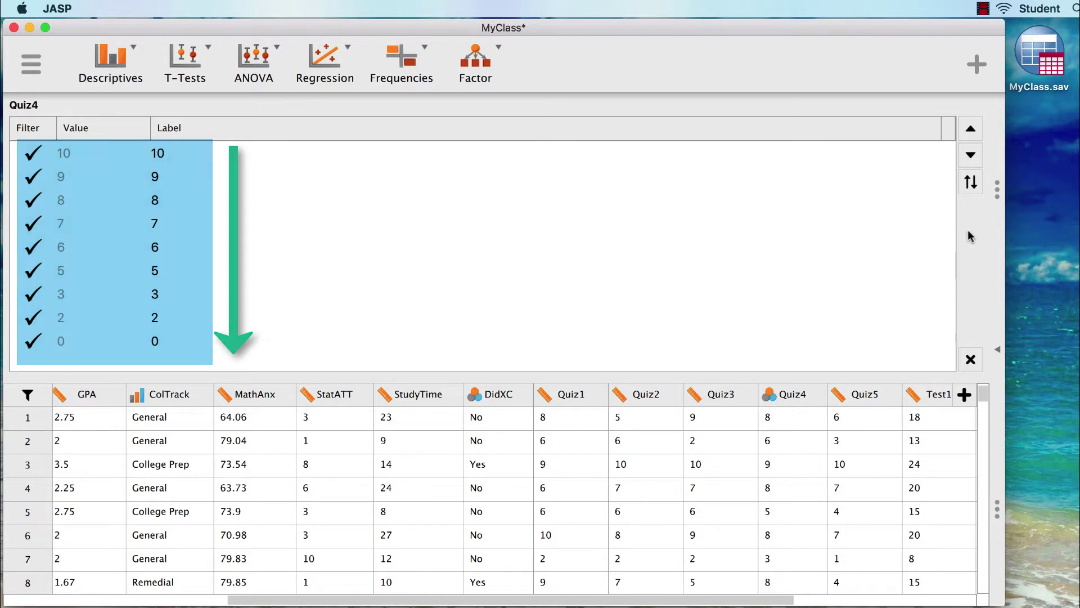
Step: Hide the data to show the Quiz4 frequency table, topped by 19 students scoring 10
left_click(968, 230)
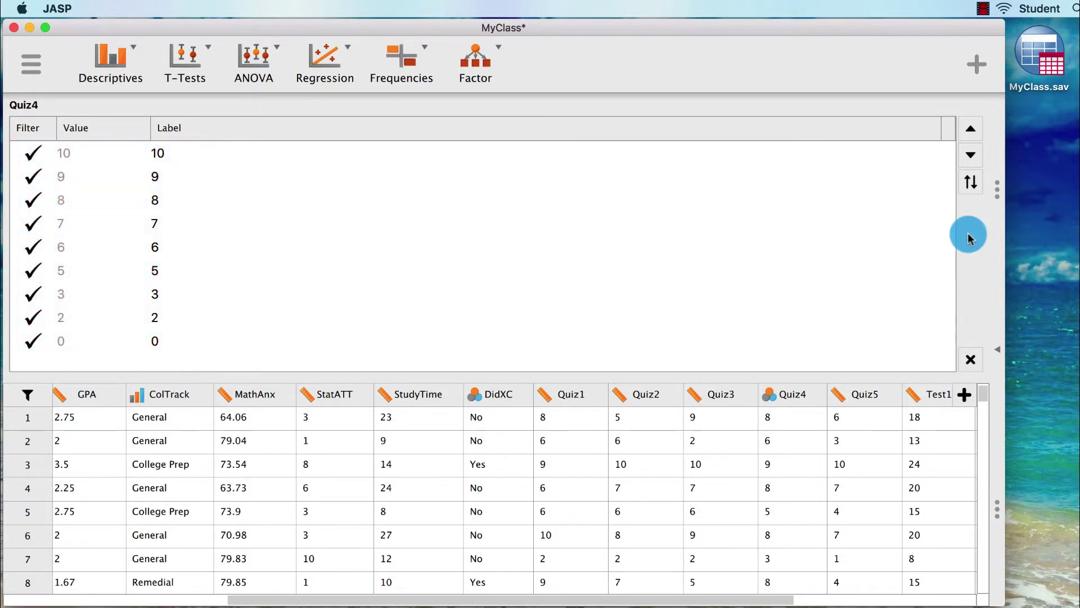
left_click(1000, 353)
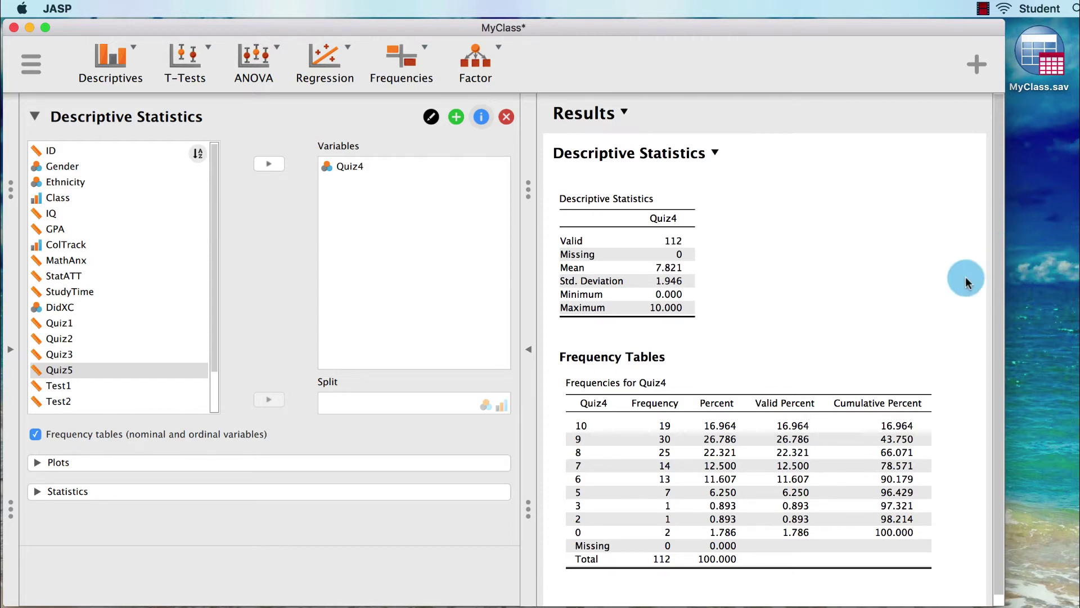
mouse_move(519, 285)
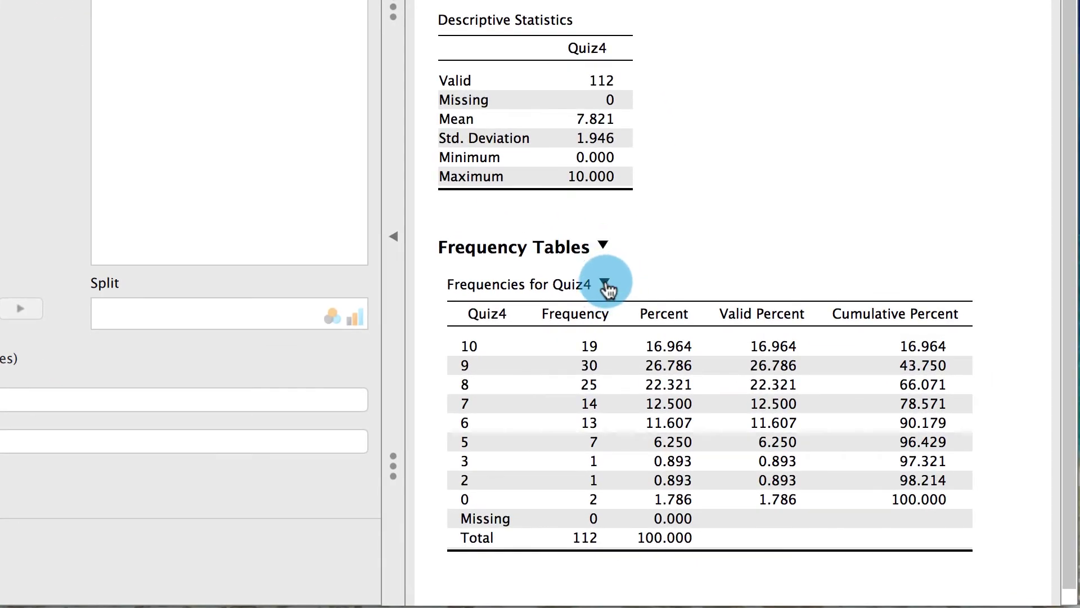
Step: Copy the 'Frequencies for Quiz4' table from its options menu
left_click(604, 285)
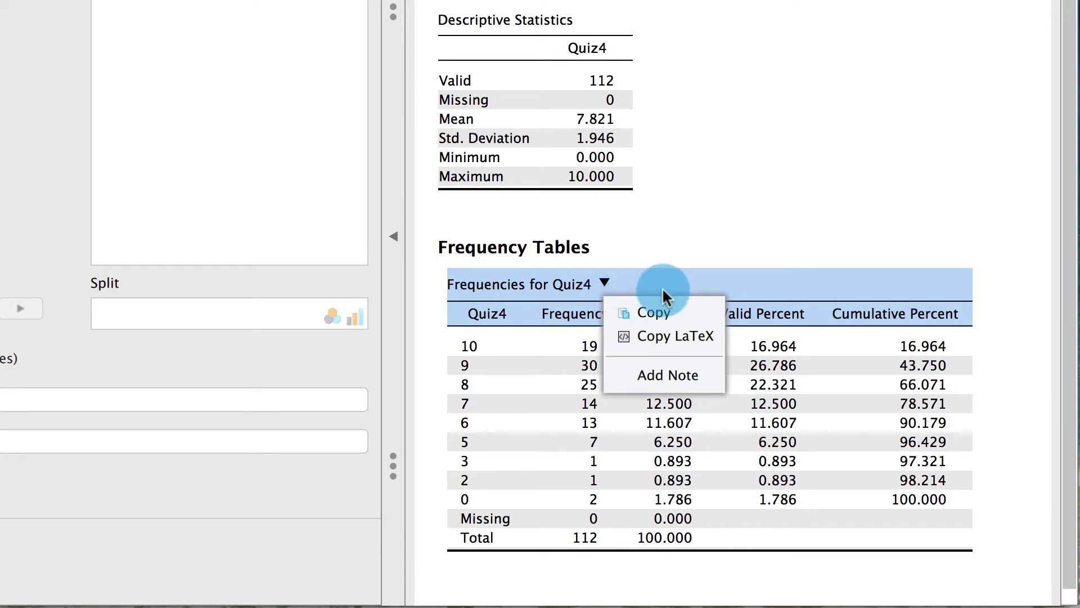
left_click(690, 312)
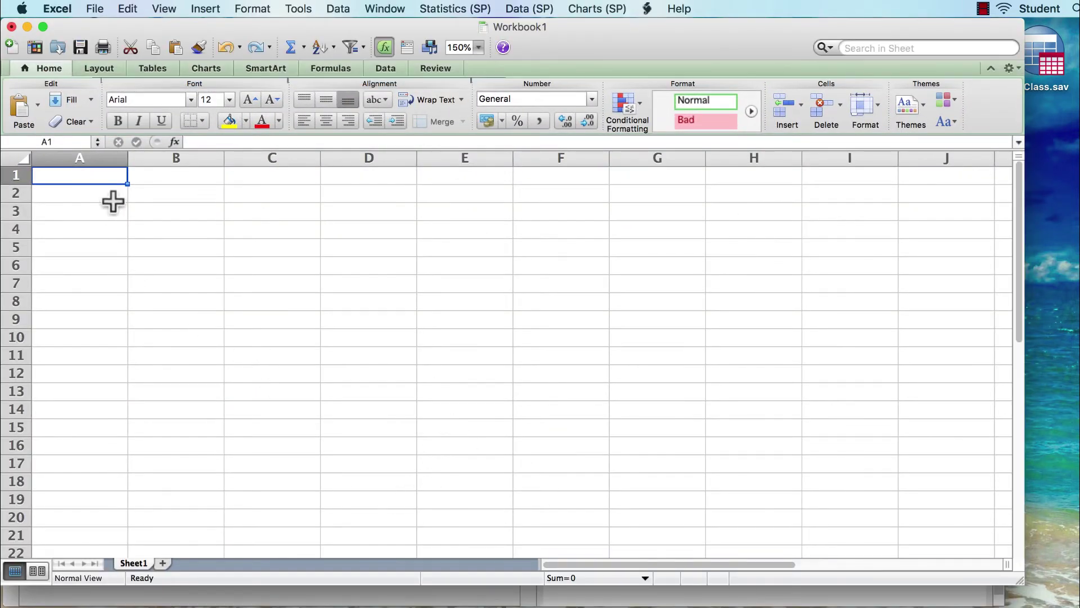
Step: Paste the Quiz4 frequency table at cell A1, then select cell A16
right_click(92, 175)
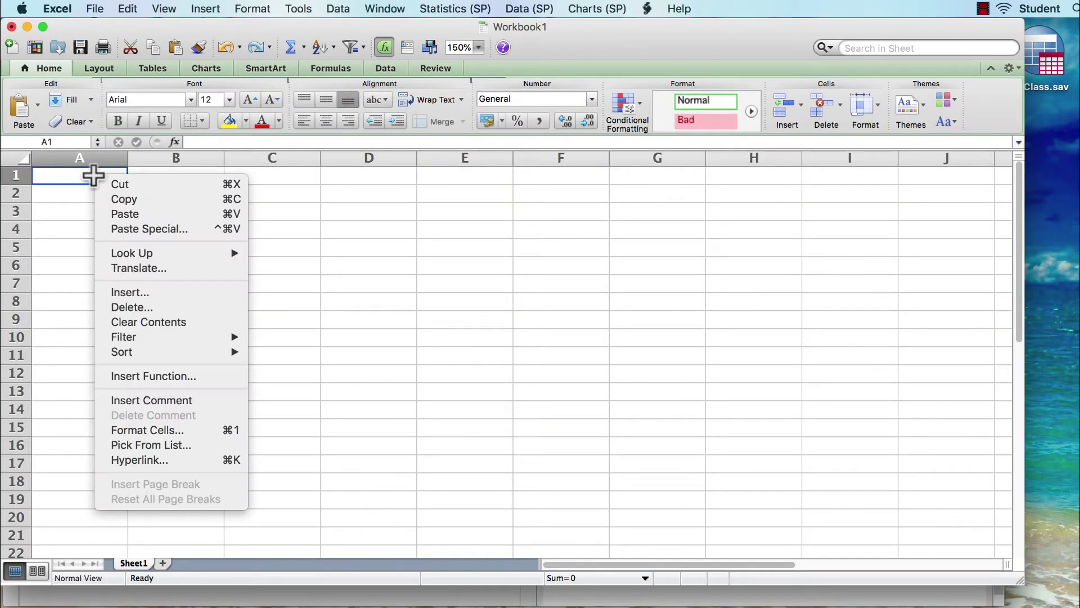
left_click(118, 214)
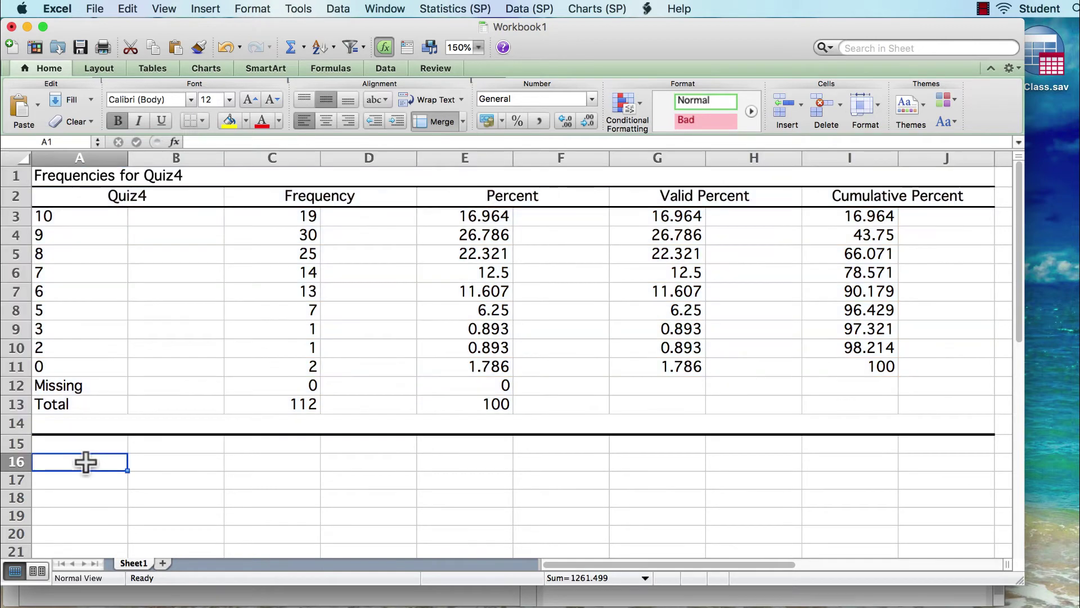
left_click(87, 462)
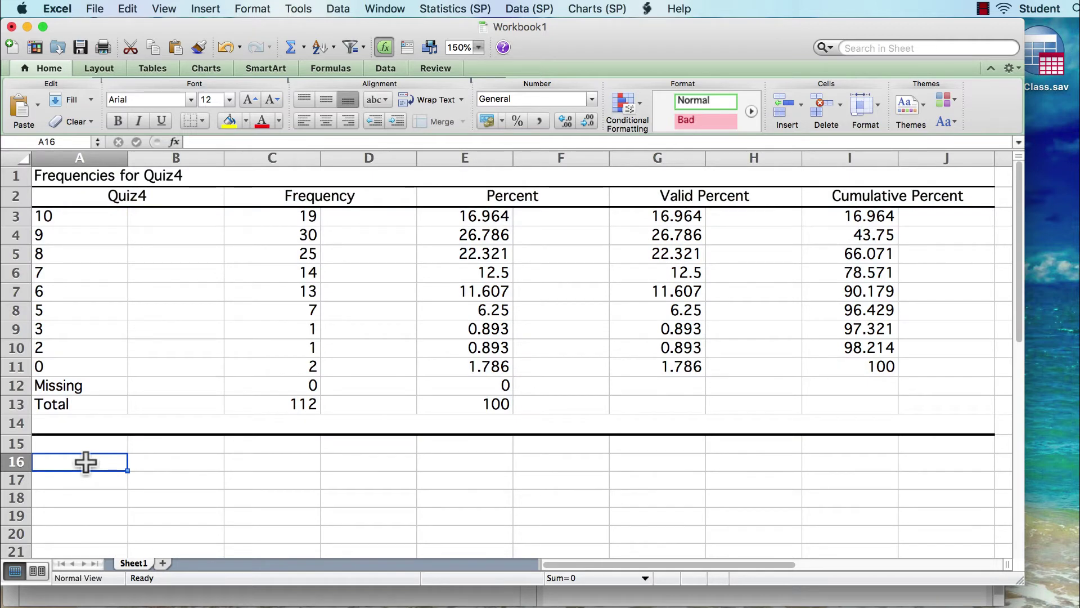
type("Scores")
Step: Enter the headers Score, f, Rel. f, cf and Percentile across A16:E16
key("BackSpace")
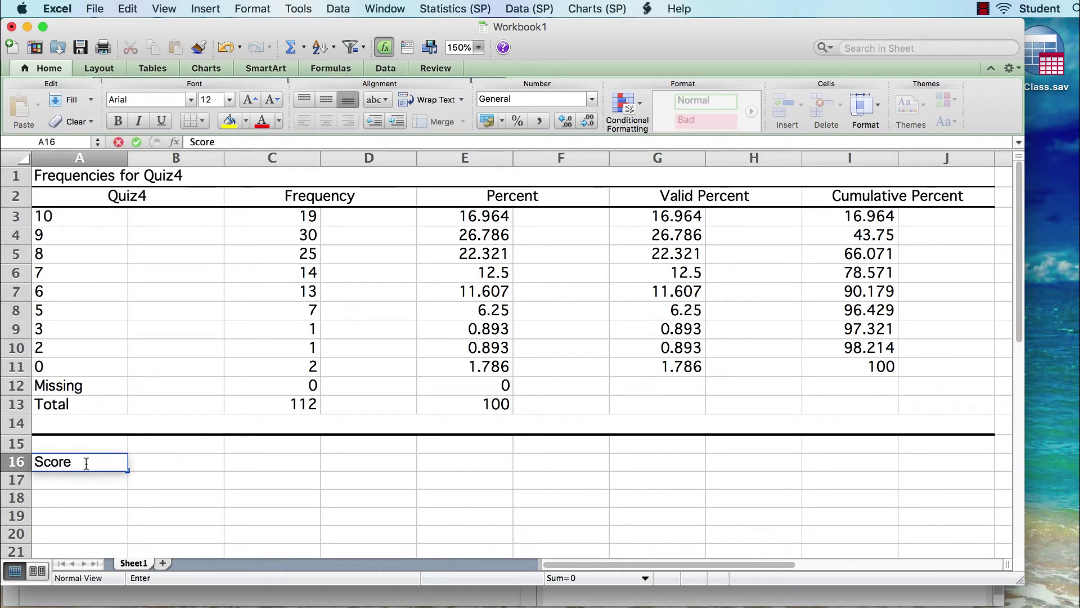
key("Tab")
type("f")
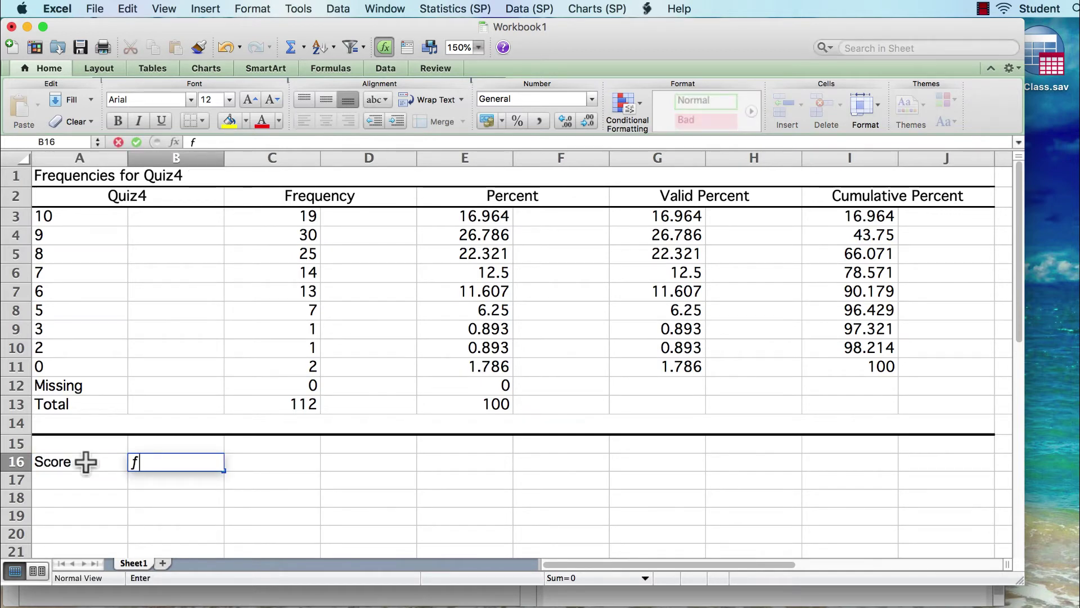
key("Tab")
type("Rel. f")
key("Tab")
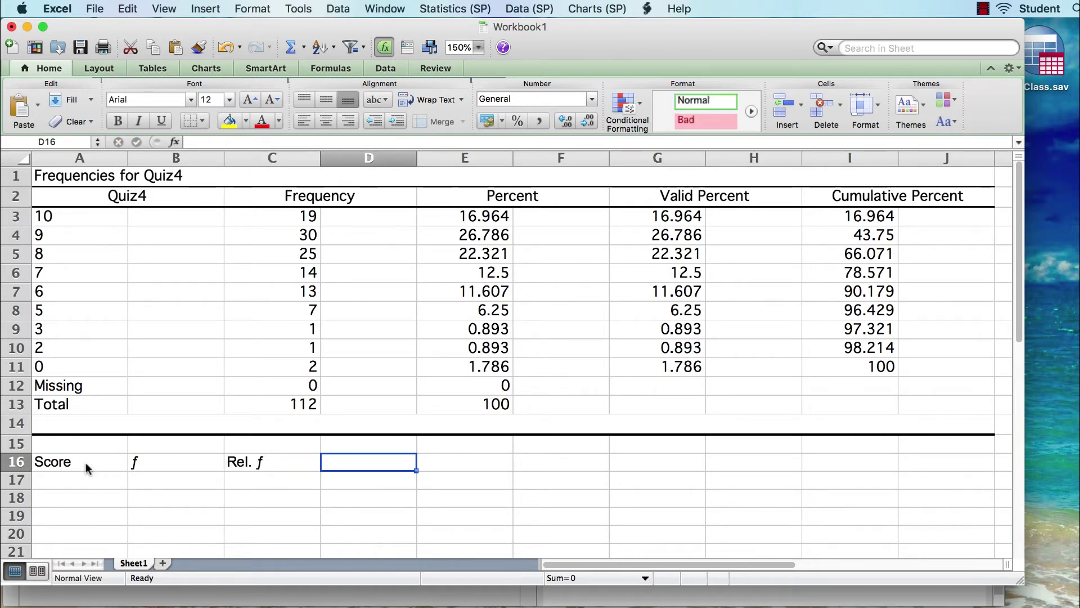
type("C")
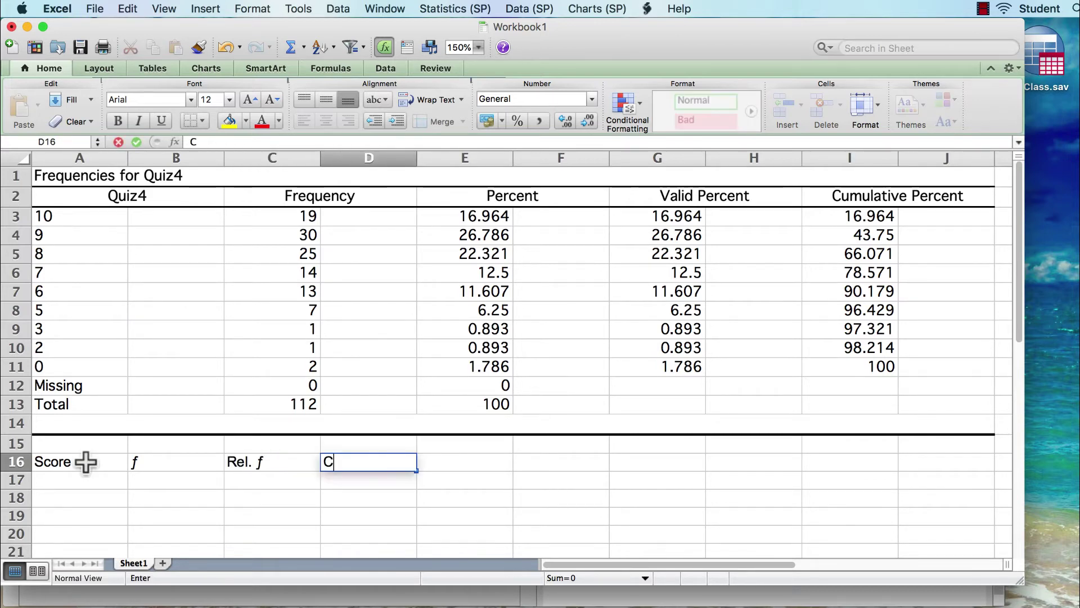
type("f")
key("Tab")
type("Percentile")
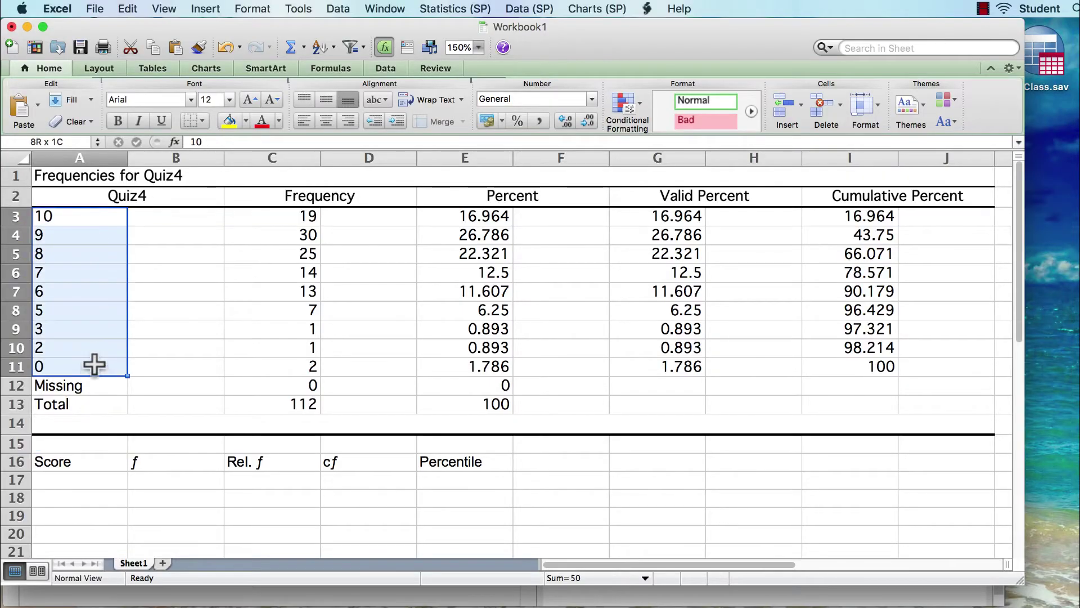
Step: Copy the scores 10 through 0 from A3:A11 into A17 under Score
right_click(92, 316)
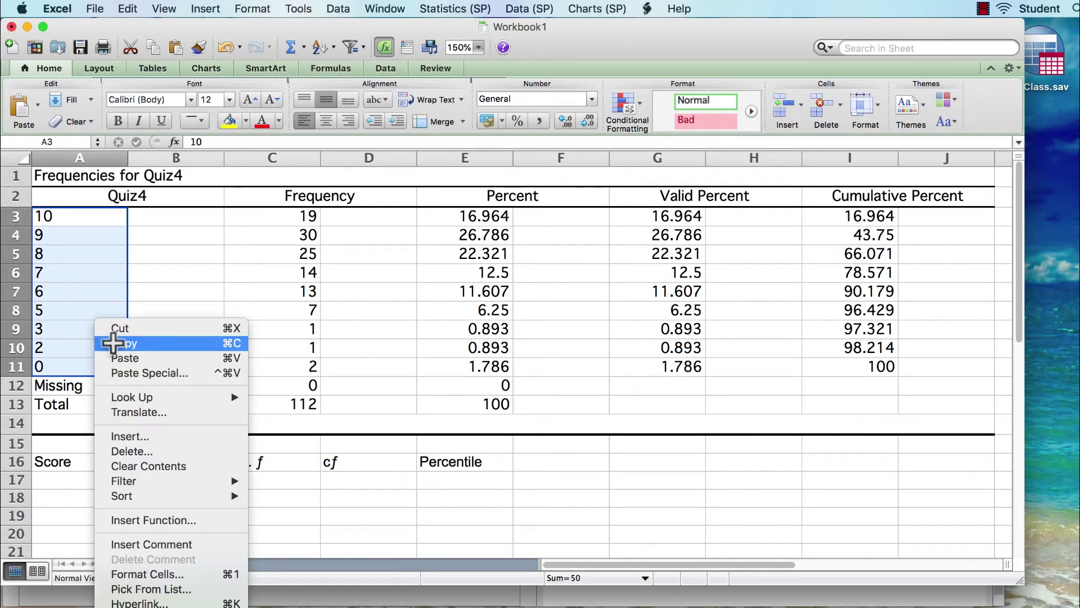
left_click(113, 343)
left_click(88, 480)
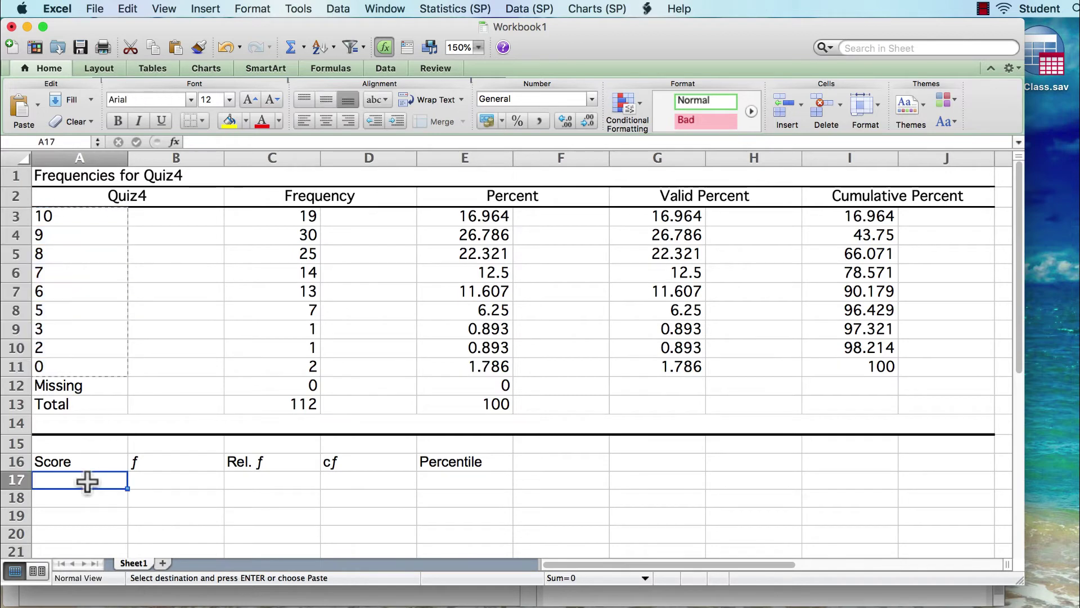
right_click(87, 482)
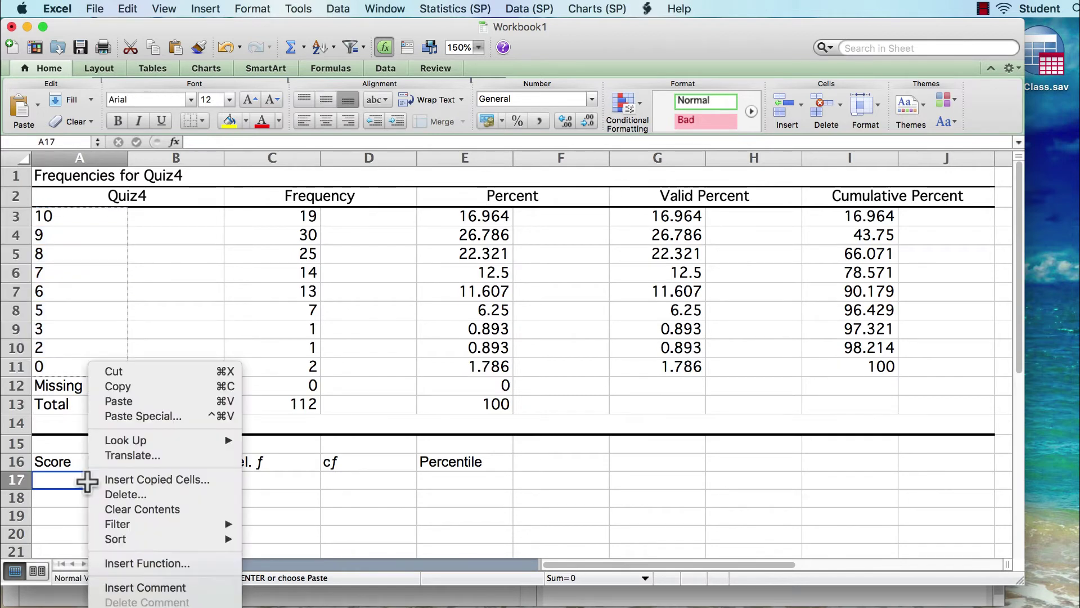
left_click(119, 401)
Step: Copy the frequency values from C3:C11 into B17 under f
left_click_drag(282, 212, 287, 367)
right_click(284, 317)
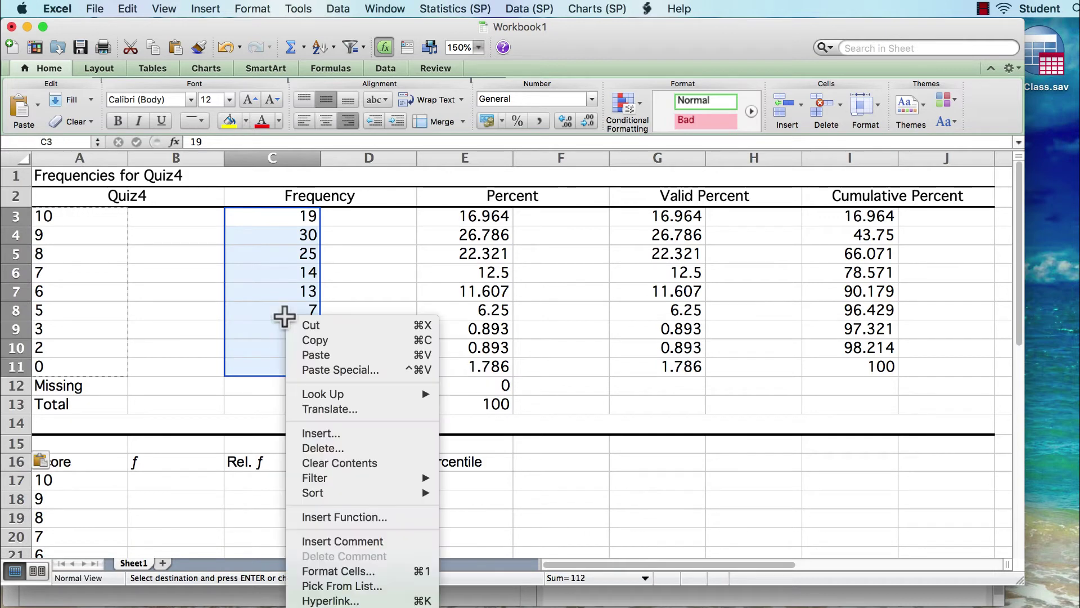
left_click(304, 340)
left_click(202, 480)
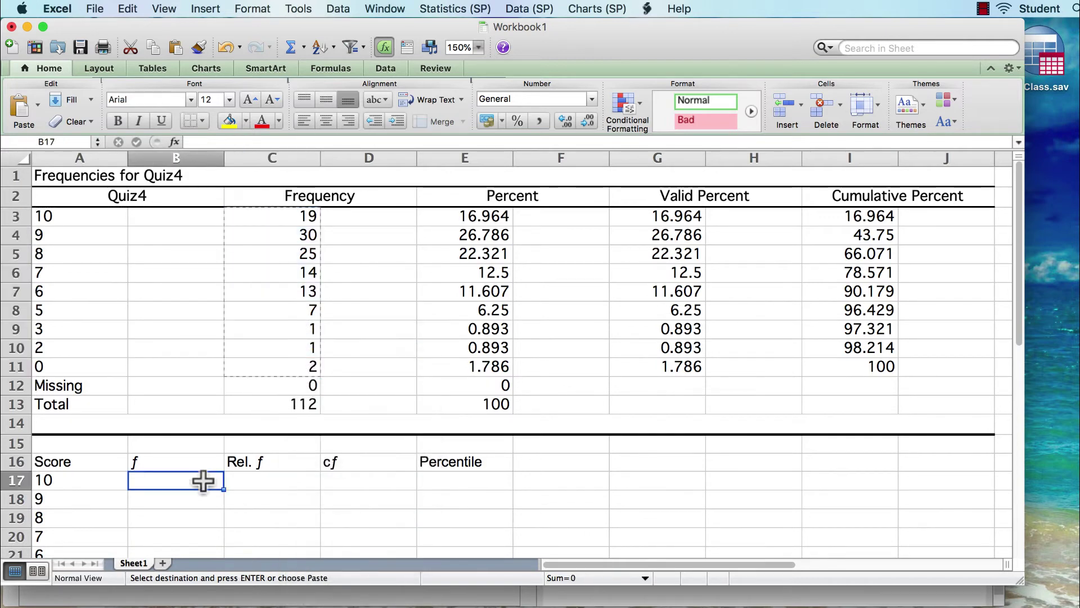
right_click(203, 480)
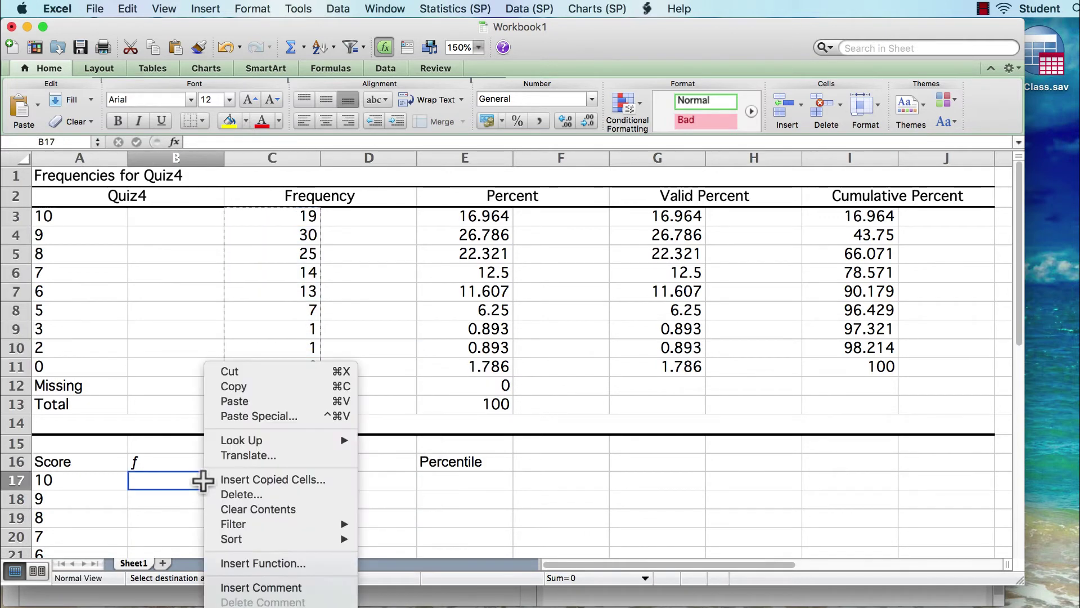
left_click(253, 402)
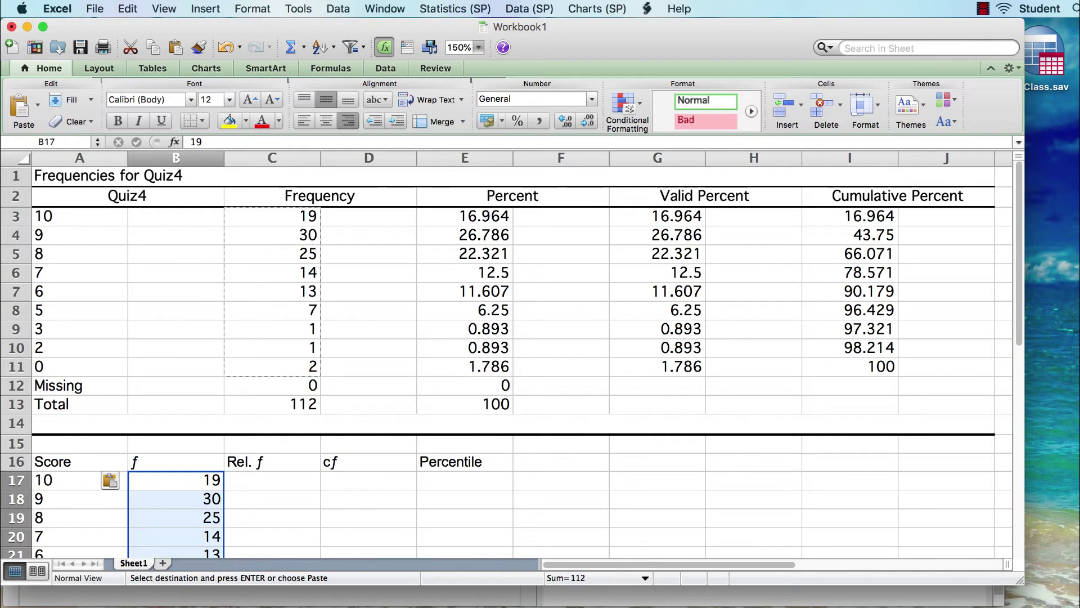
scroll(326, 543, "down", 5)
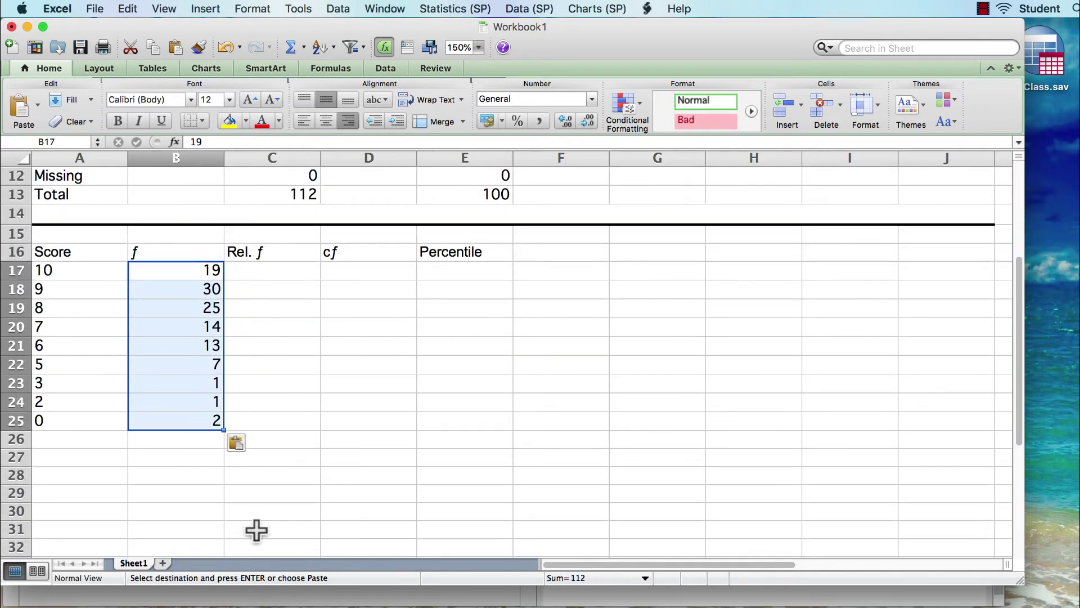
Step: Insert rows for the missing scores 4 and 1 and enter those scores
left_click(15, 383)
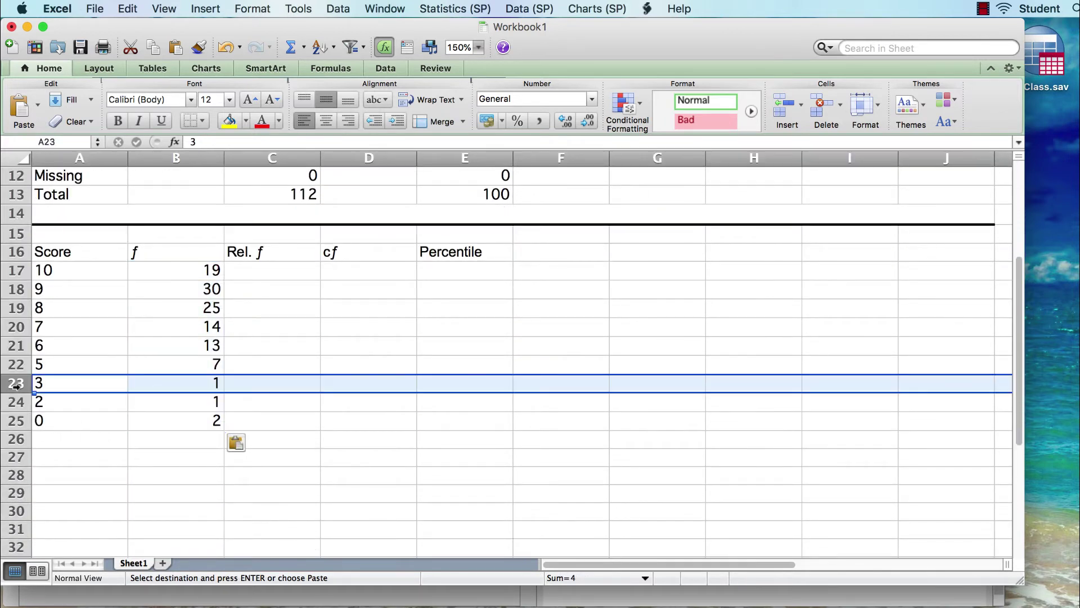
right_click(15, 384)
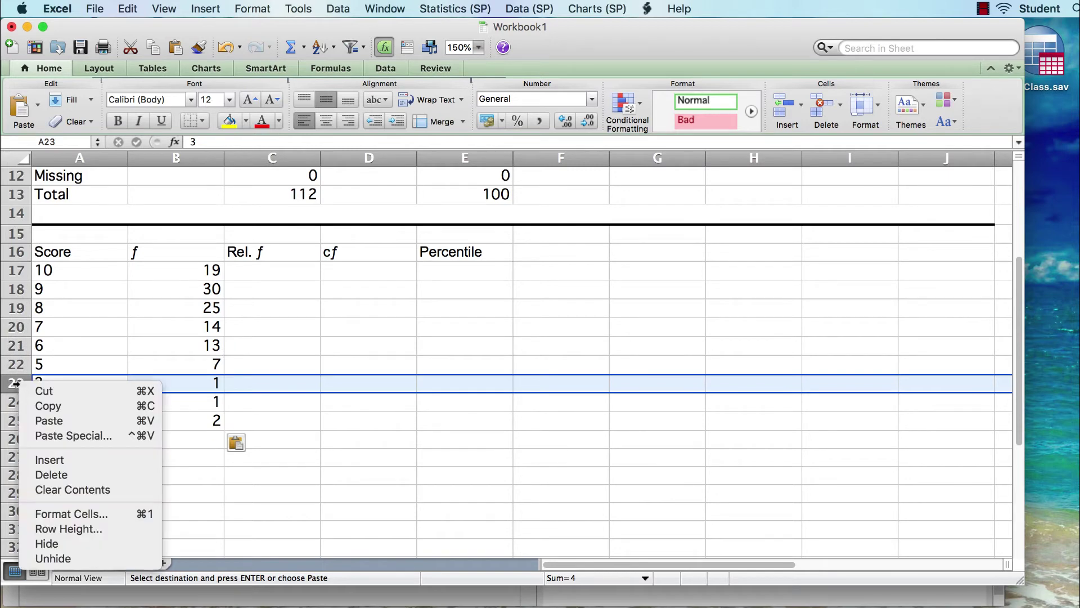
left_click(99, 464)
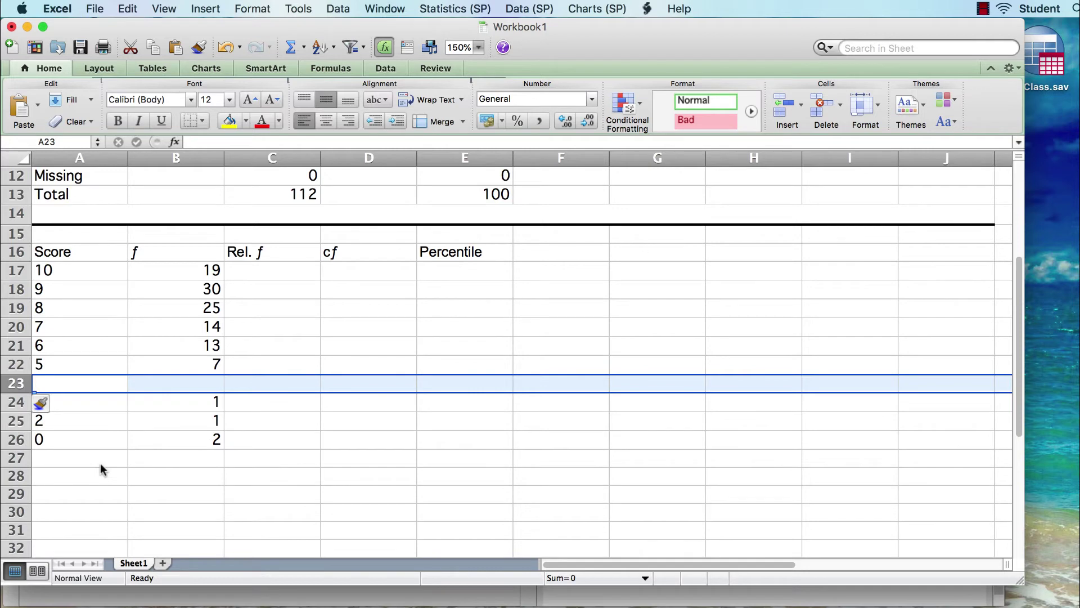
left_click(113, 381)
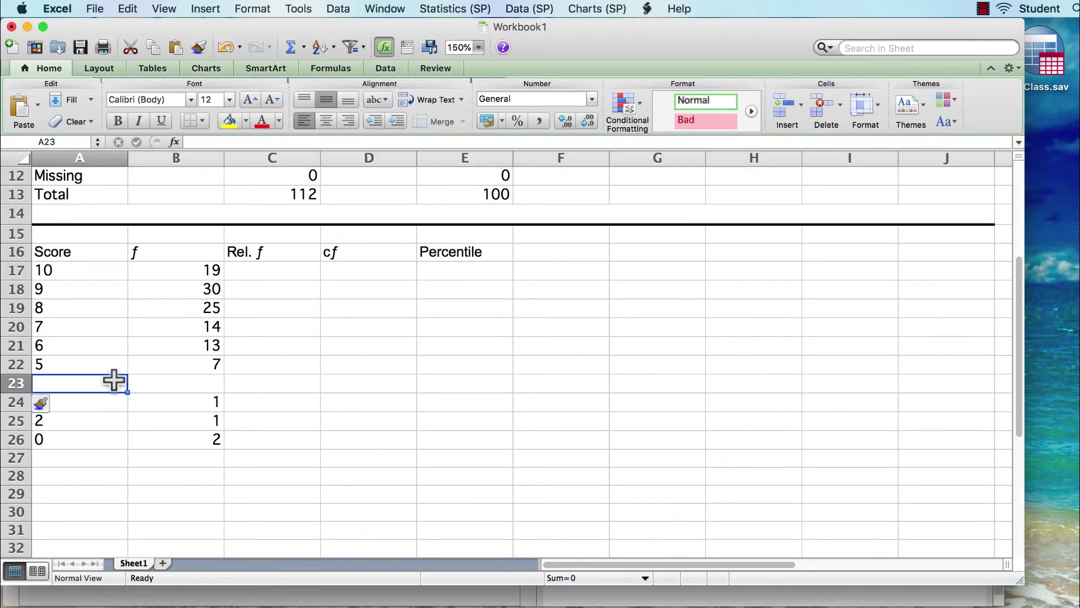
type("4")
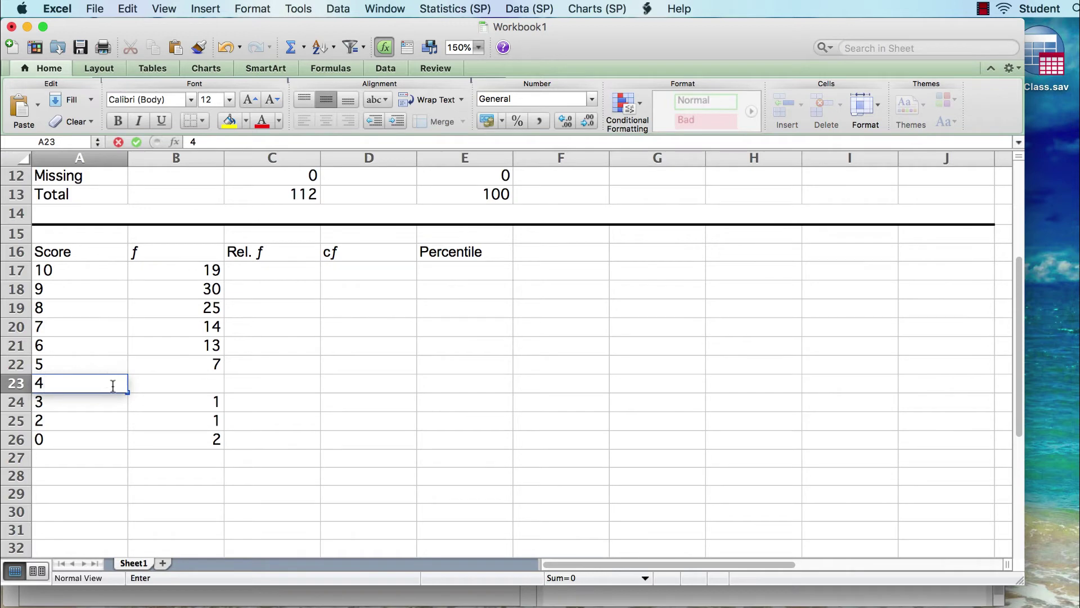
left_click(18, 439)
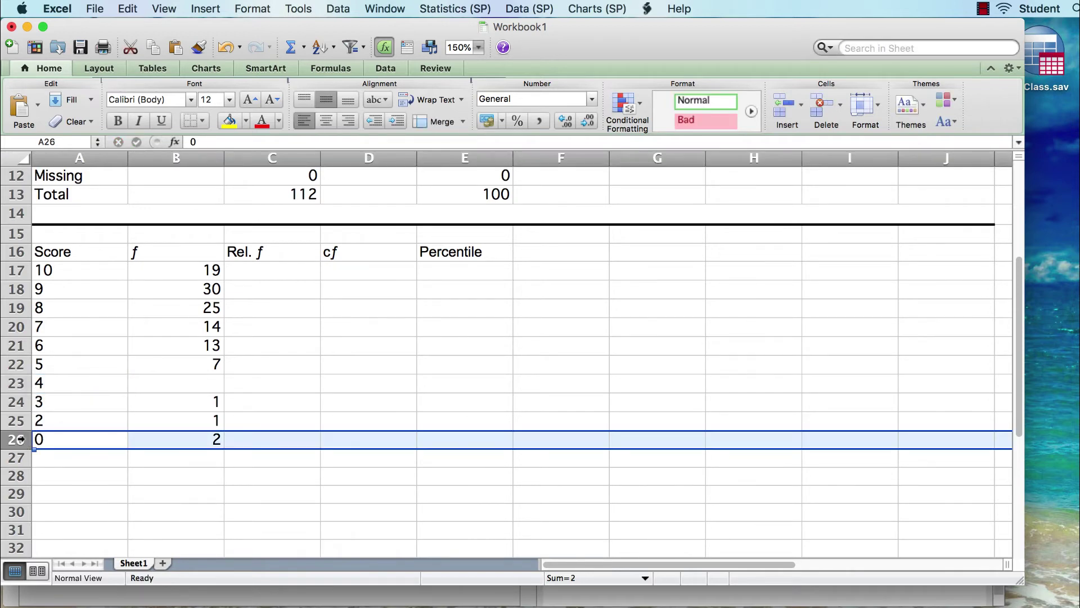
right_click(19, 439)
left_click(64, 516)
left_click(72, 439)
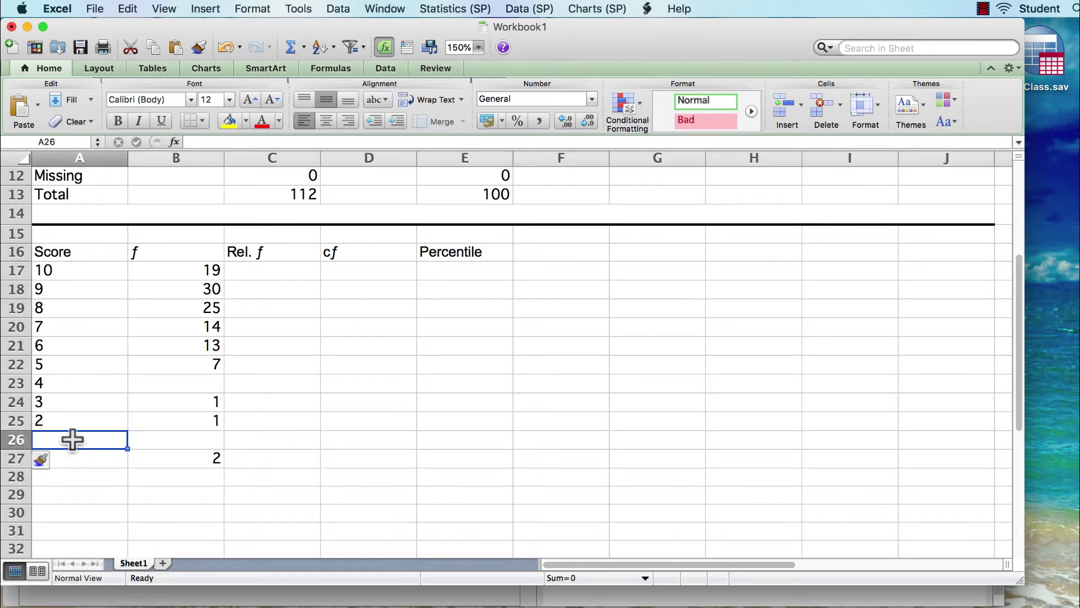
type("1")
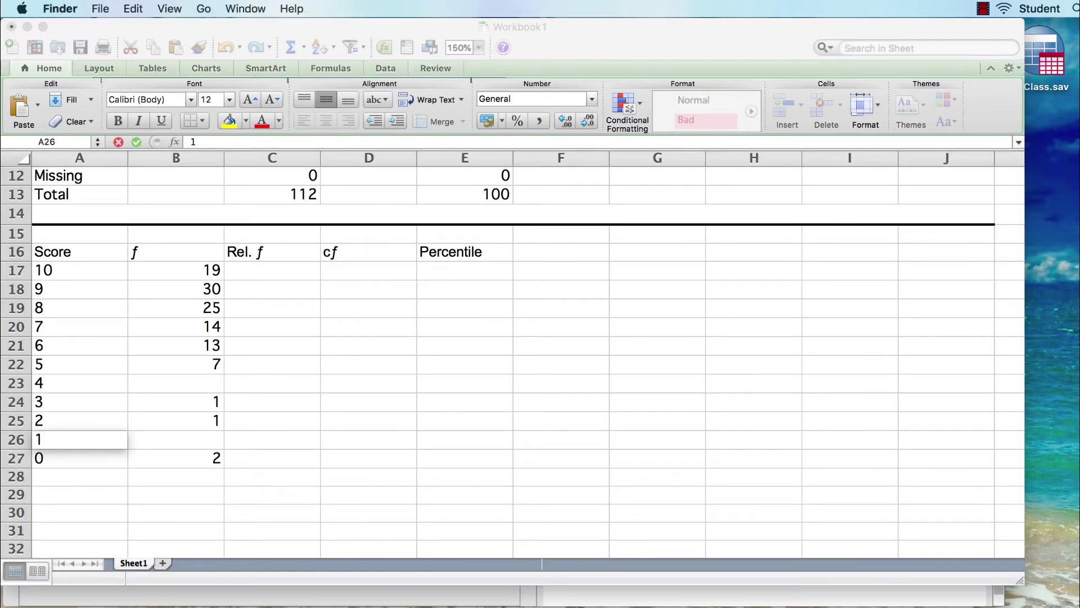
Step: Enter a frequency of 0 in B23 and B26 for scores 4 and 1
left_click(202, 387)
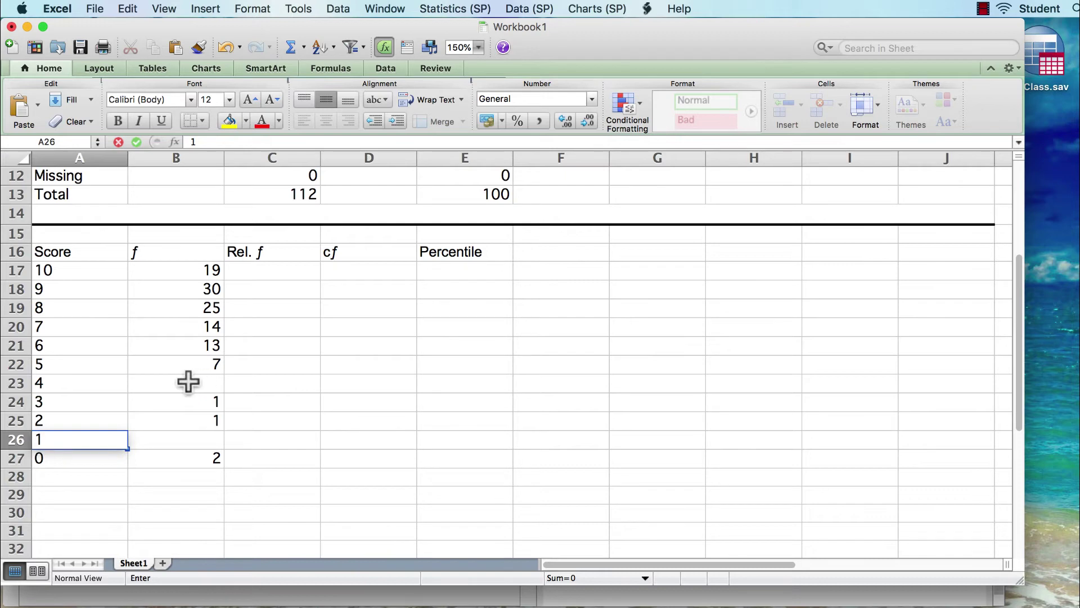
left_click(188, 387)
type("0")
left_click(183, 443)
type("0")
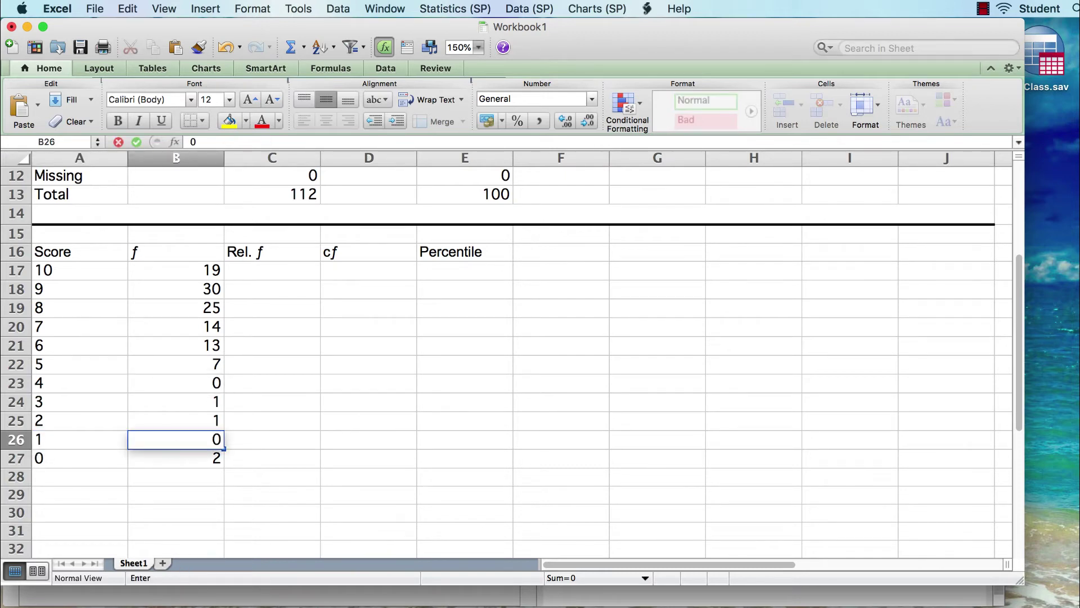
Step: Enter =B17/112 in C17 and fill it down through C27
left_click(309, 262)
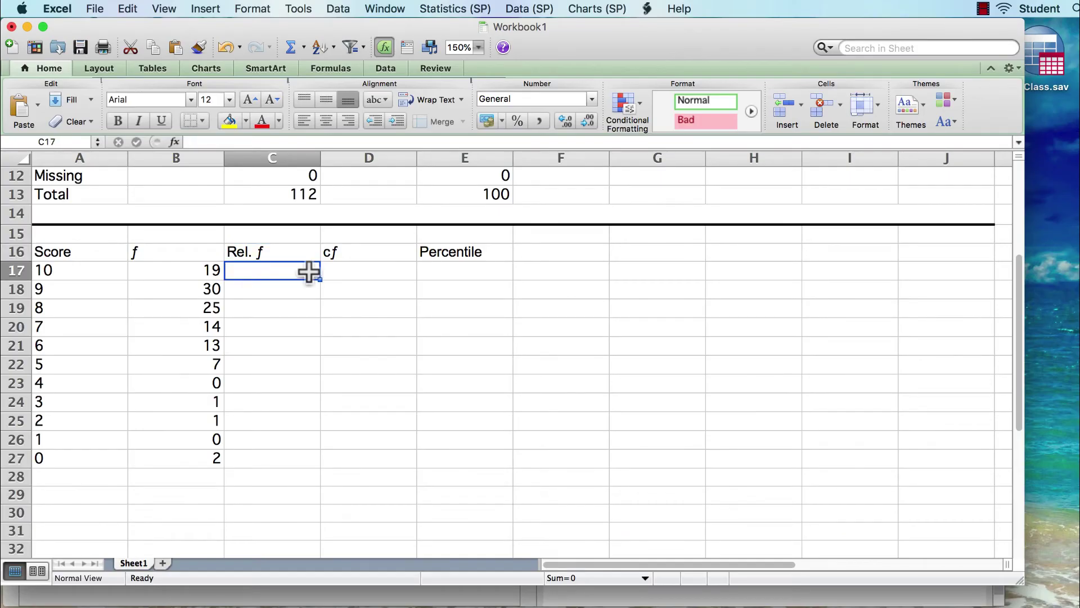
type("=")
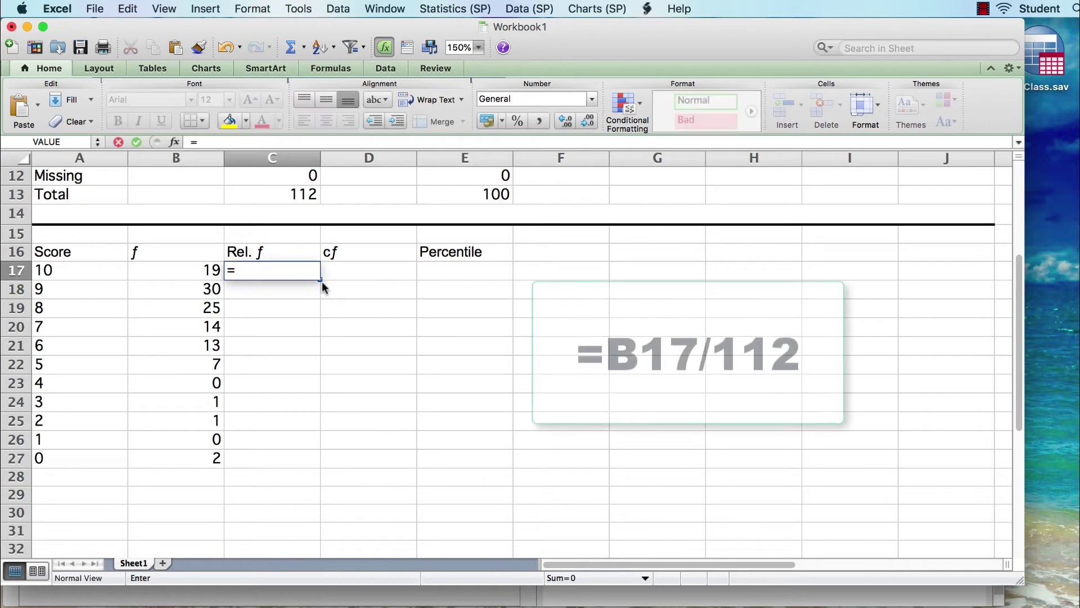
left_click(186, 273)
type("/112")
key("Return")
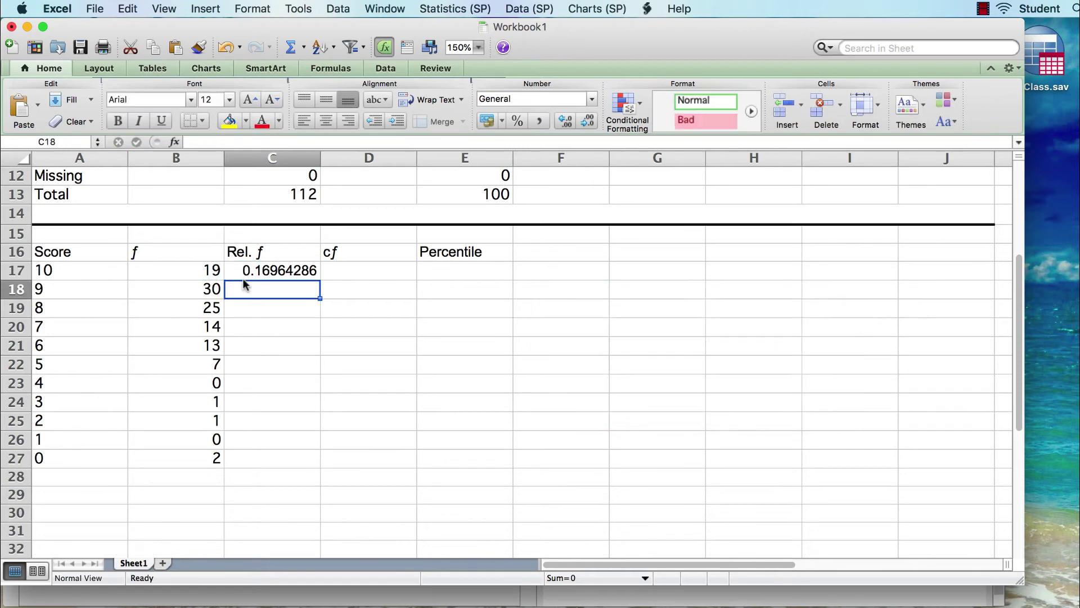
left_click(296, 273)
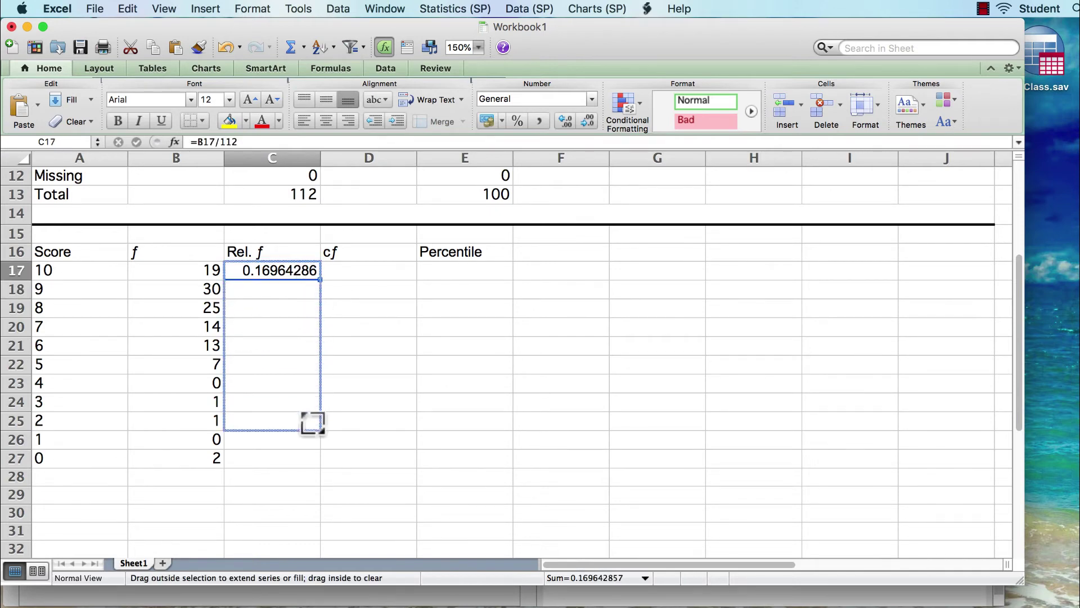
left_click_drag(318, 279, 309, 468)
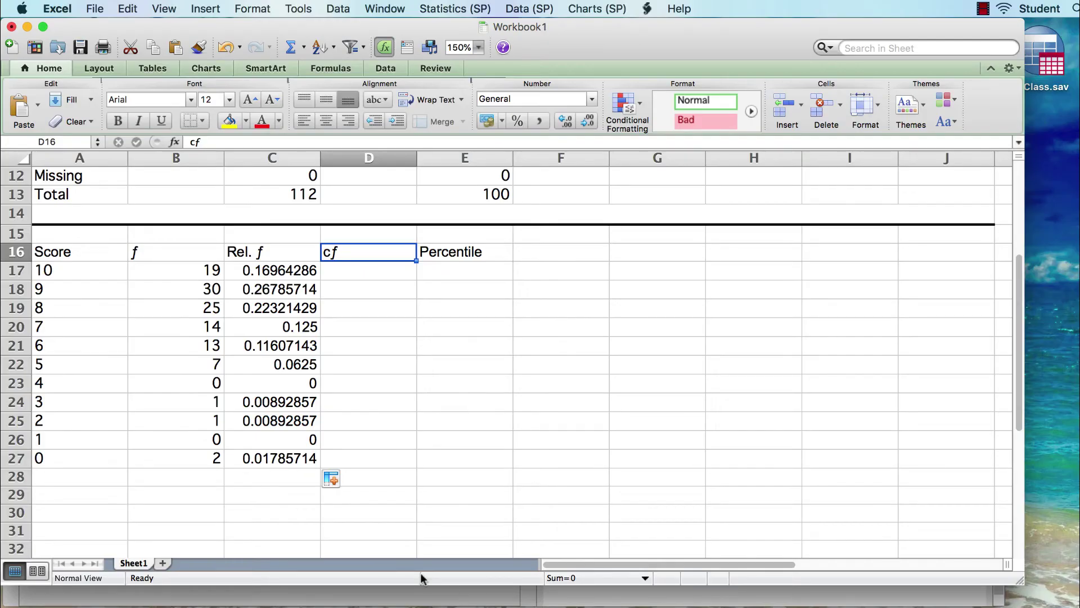
Step: Enter 2 in D27 and =D27+B26 in D26, then fill it up through D17
left_click(381, 458)
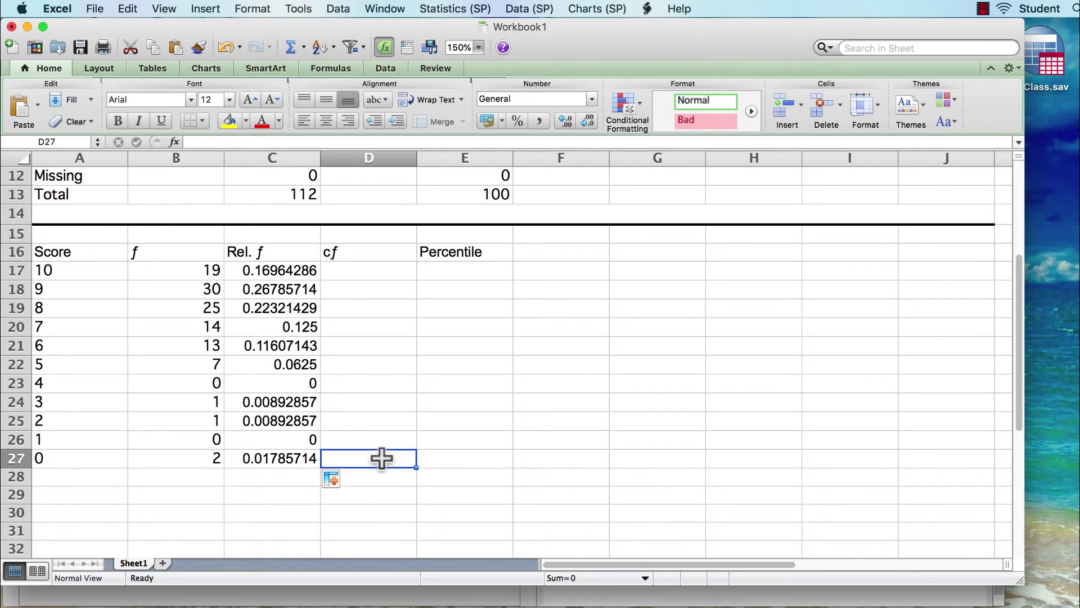
type("2")
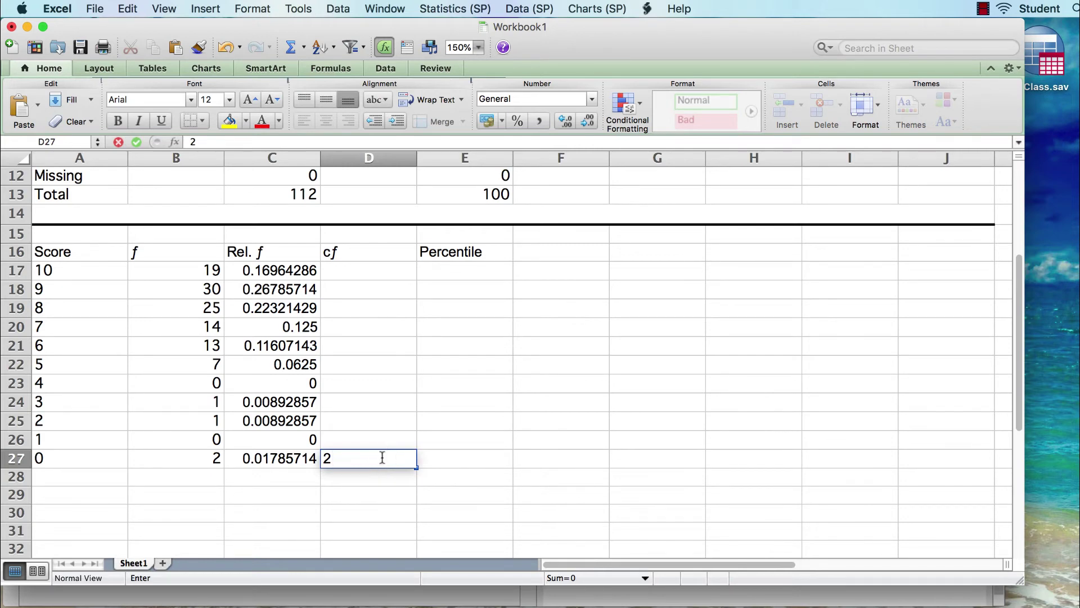
left_click(384, 446)
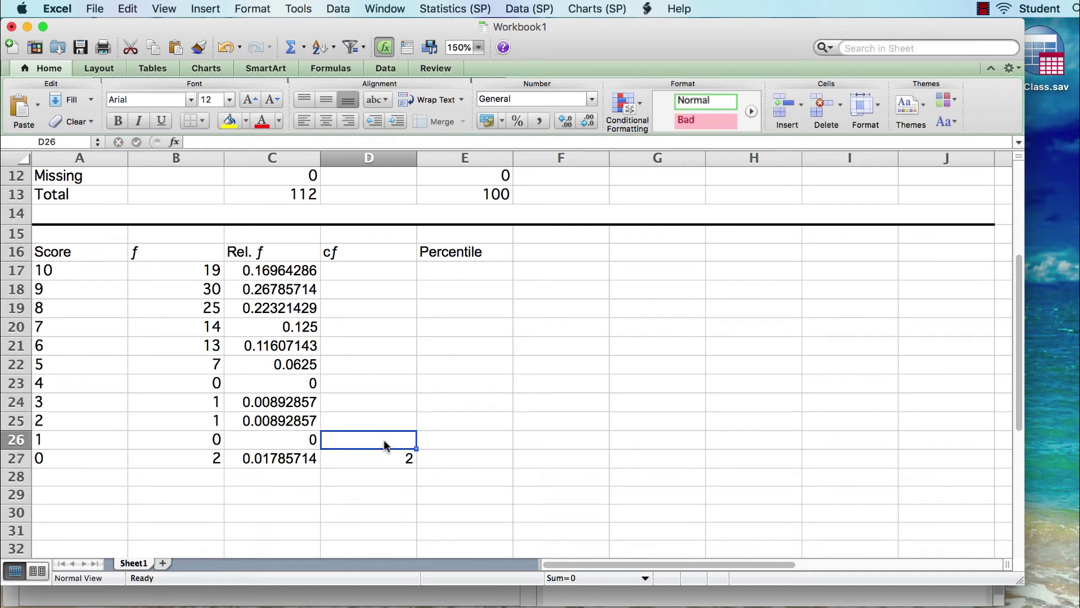
type("=")
left_click(387, 456)
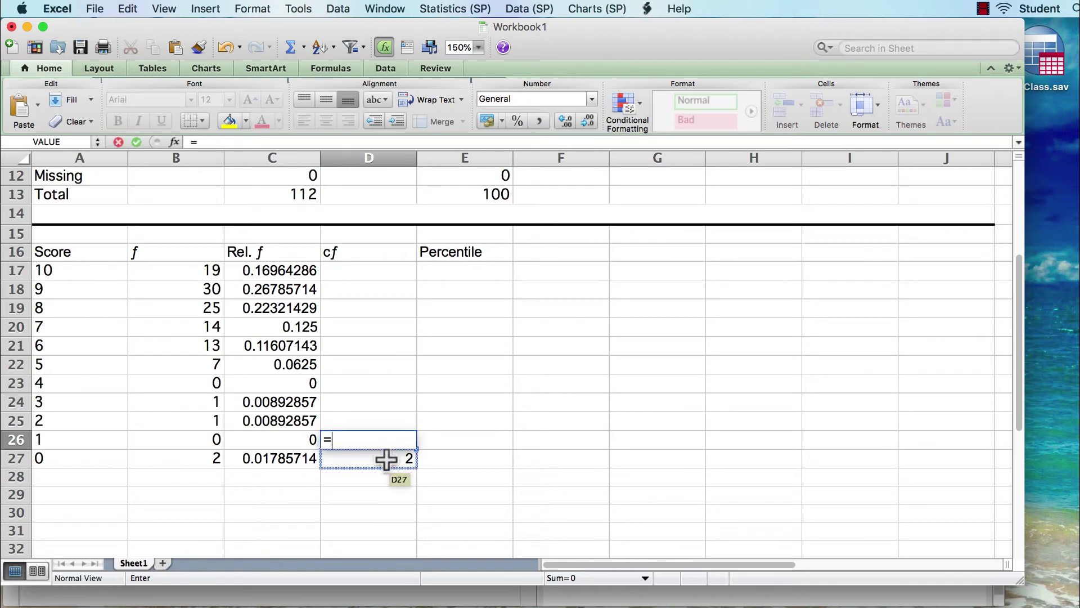
type("D27+")
left_click(212, 441)
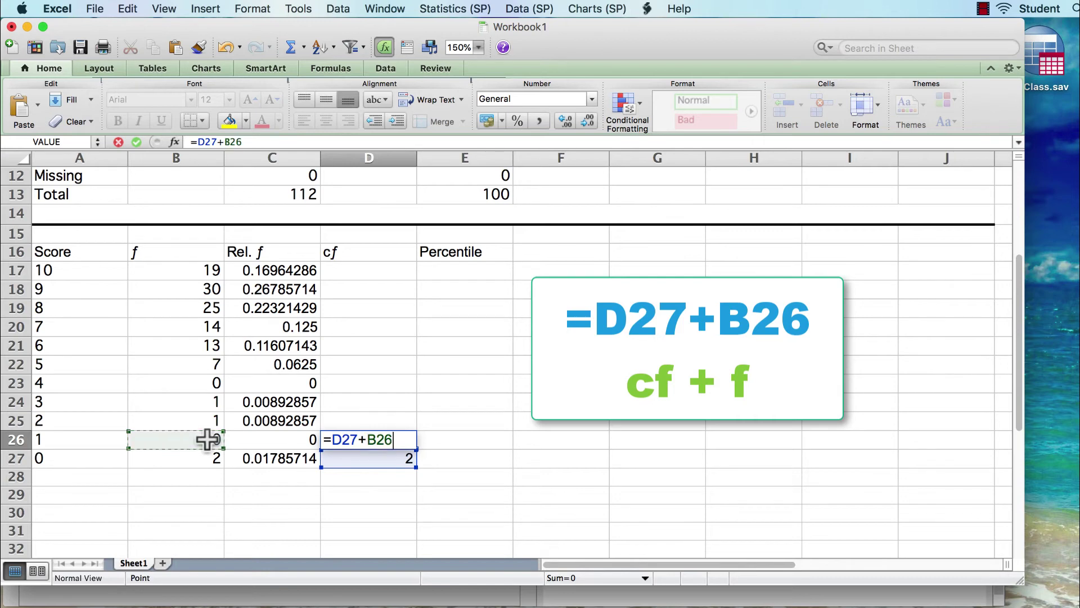
key("Return")
left_click(350, 440)
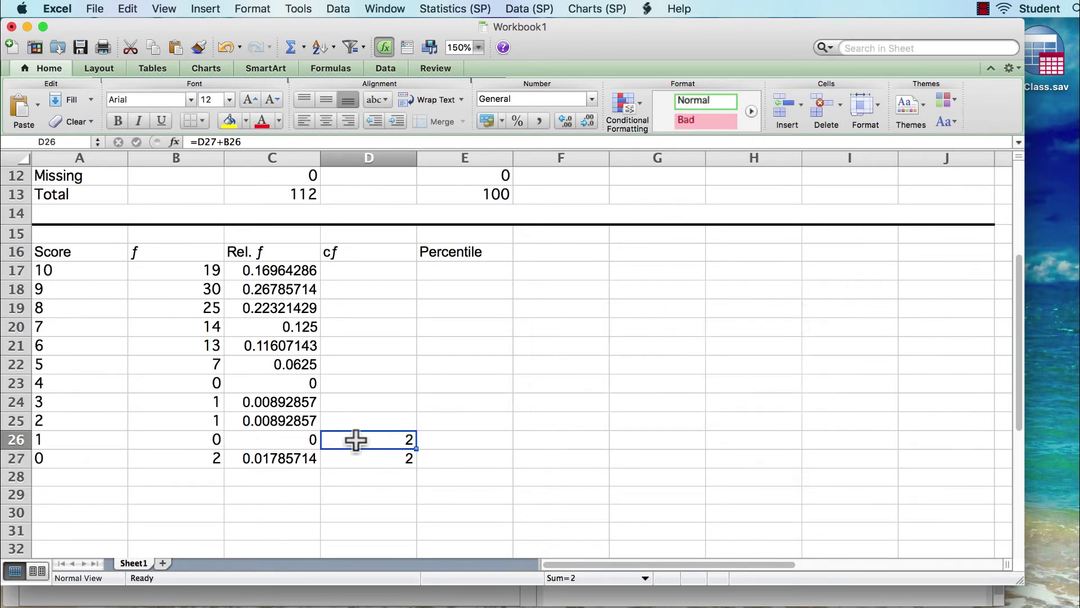
left_click_drag(415, 448, 408, 268)
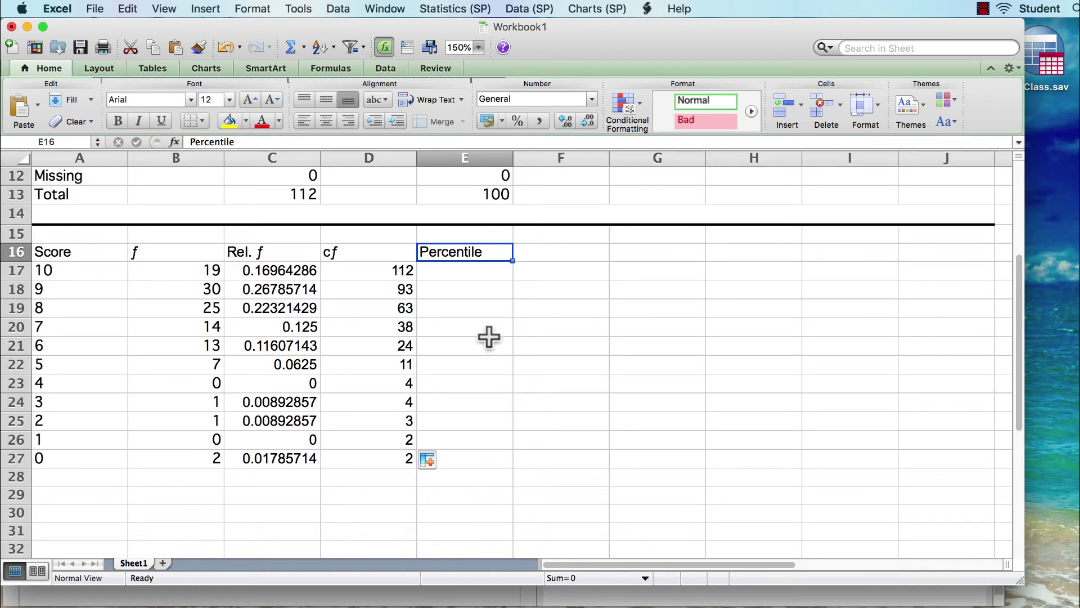
Step: Enter =(D17/112)*100 in E17 and fill it down through E27
left_click(482, 270)
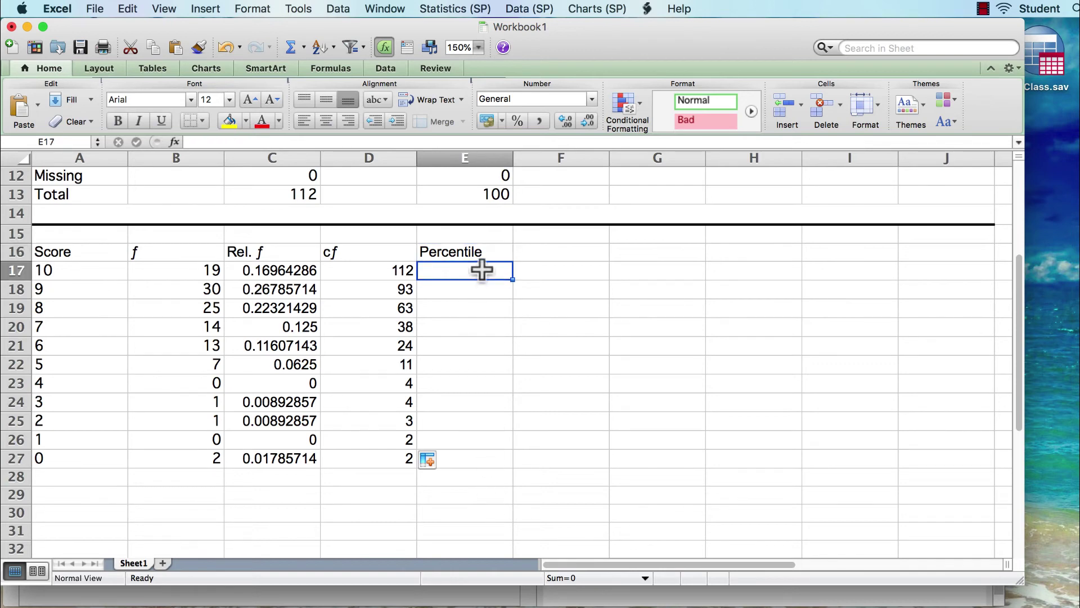
type("=")
left_click(384, 272)
type("(")
left_click(385, 272)
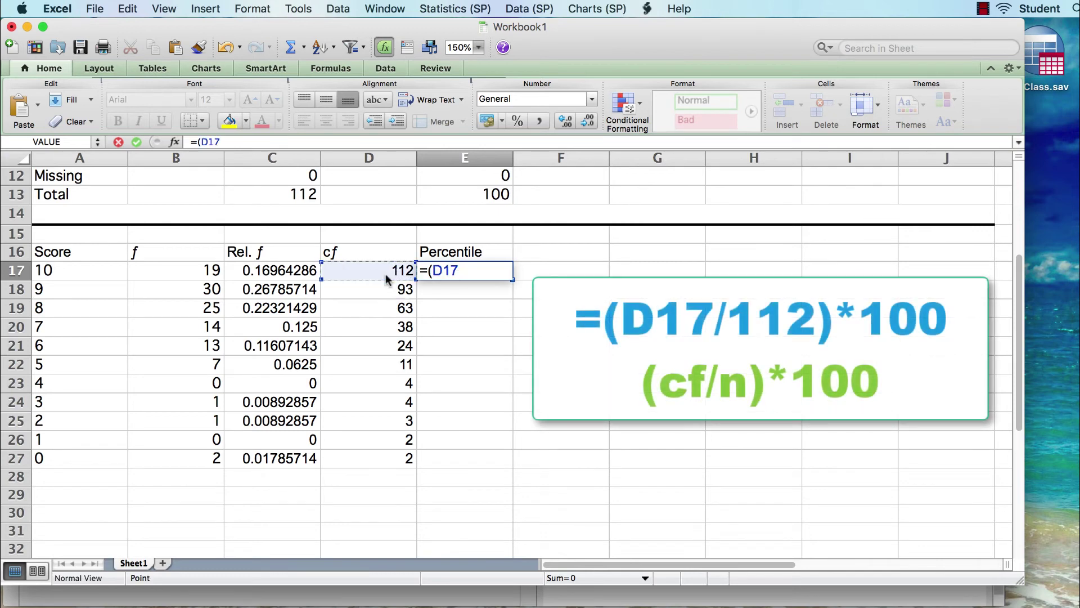
type("/112)*")
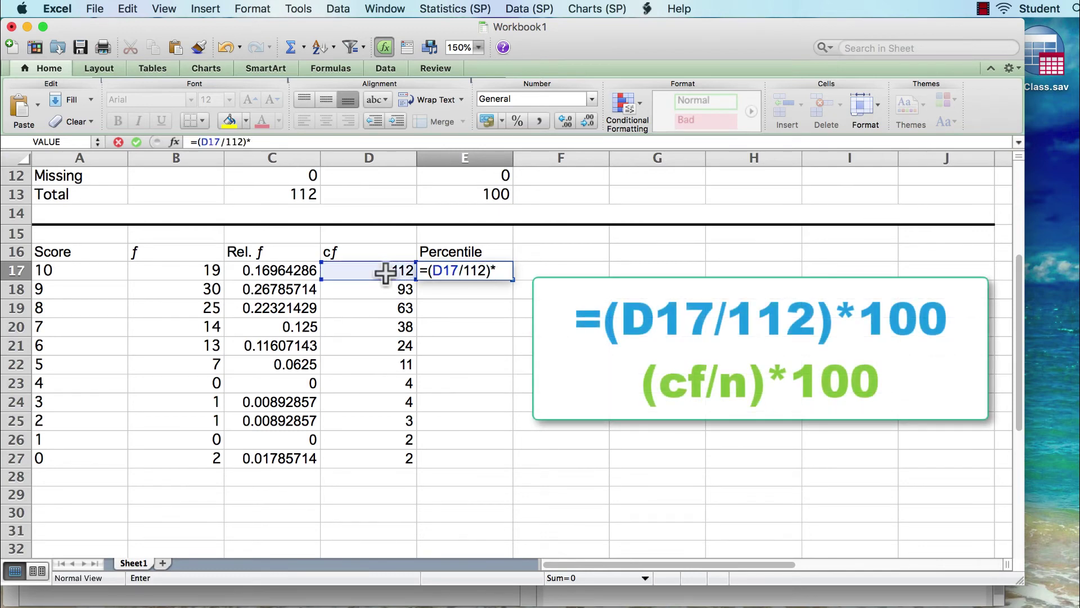
type("100")
key("Return")
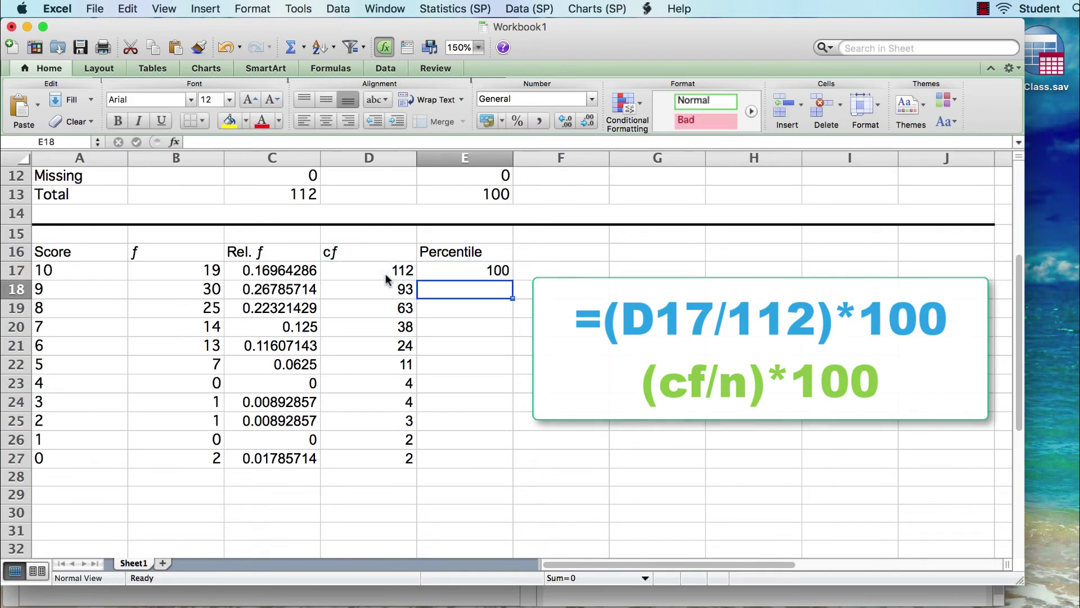
left_click(458, 270)
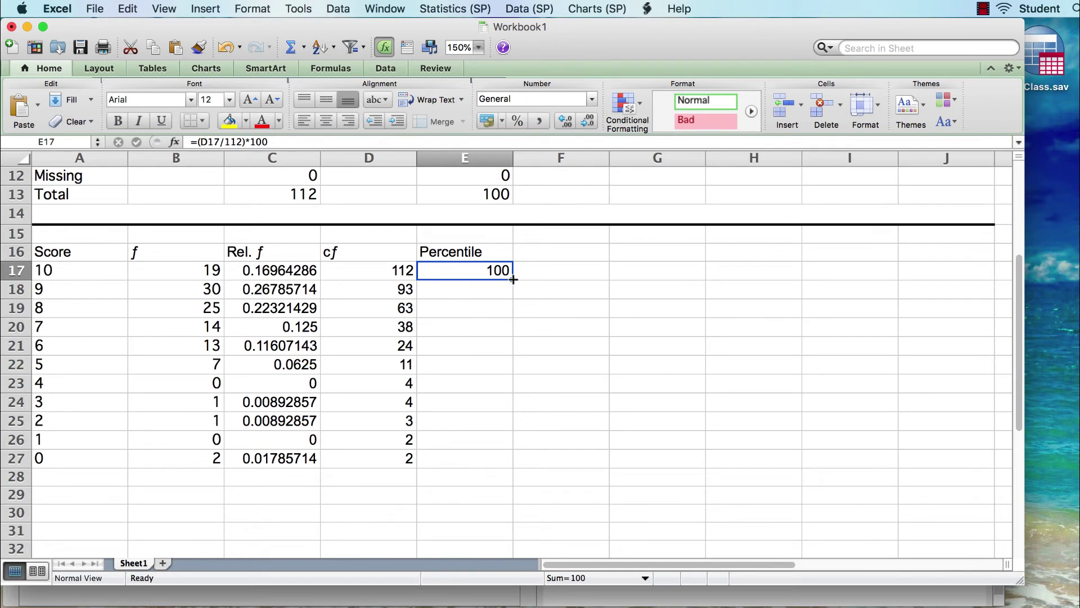
double_click(511, 279)
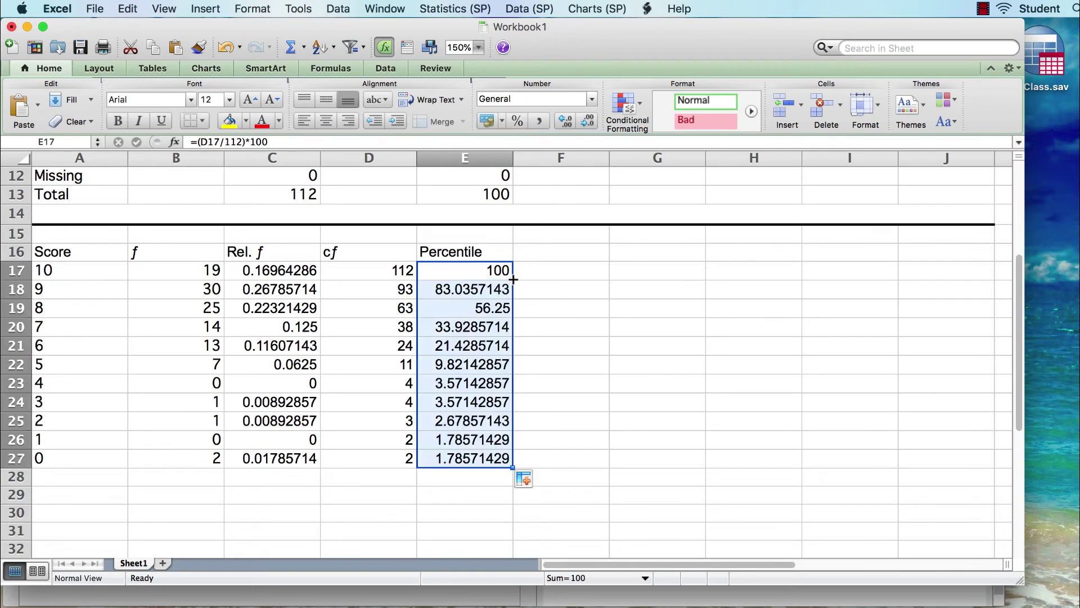
left_click(483, 533)
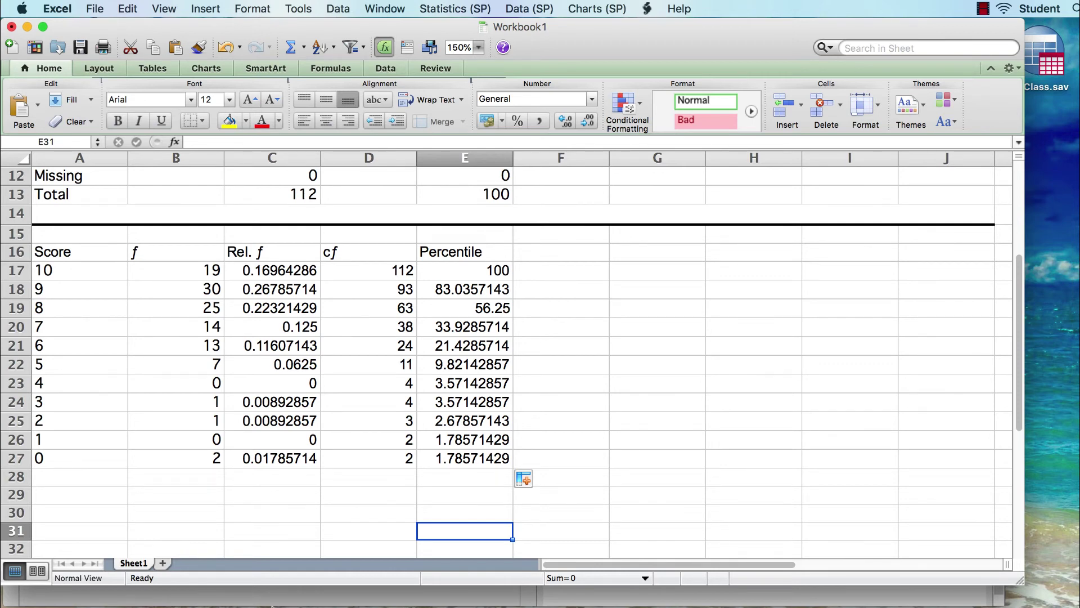
Step: Delete rows 1–15 of JASP output and select the table at A1:E12
left_click(16, 234)
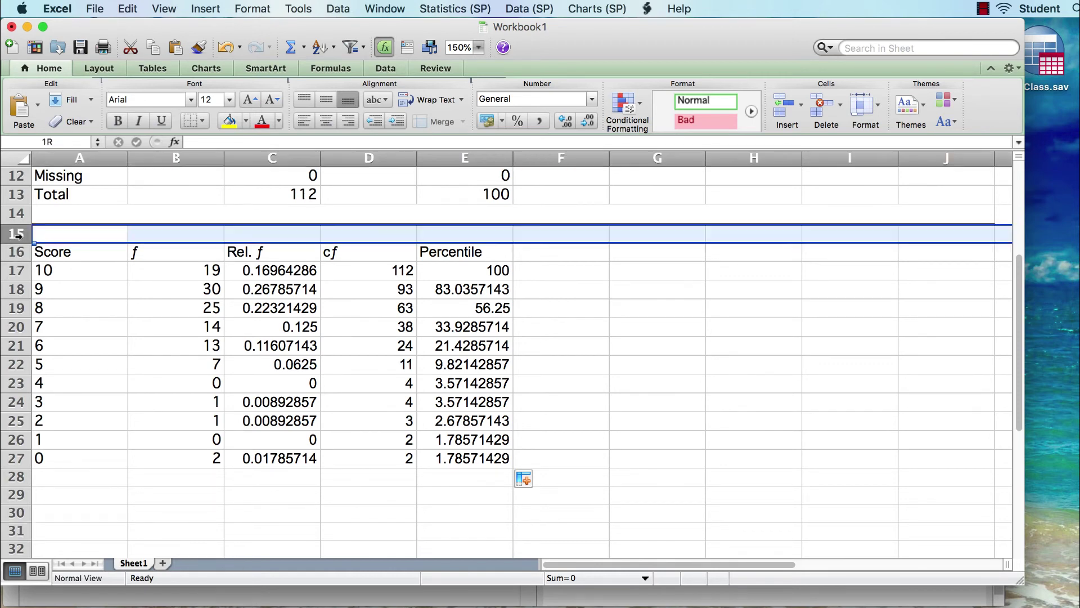
left_click_drag(17, 235, 17, 160)
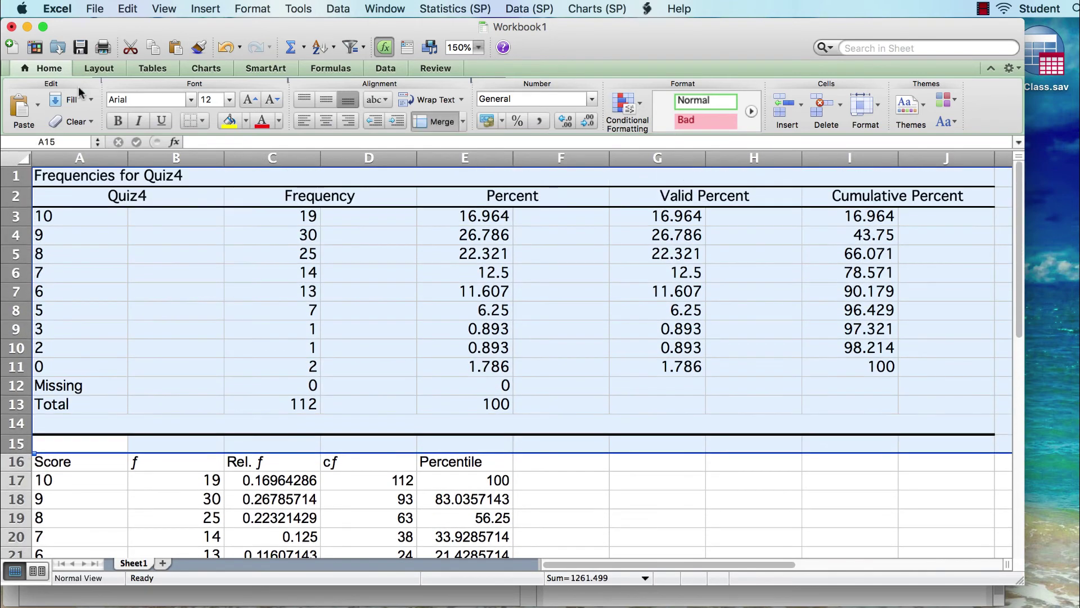
left_click(127, 8)
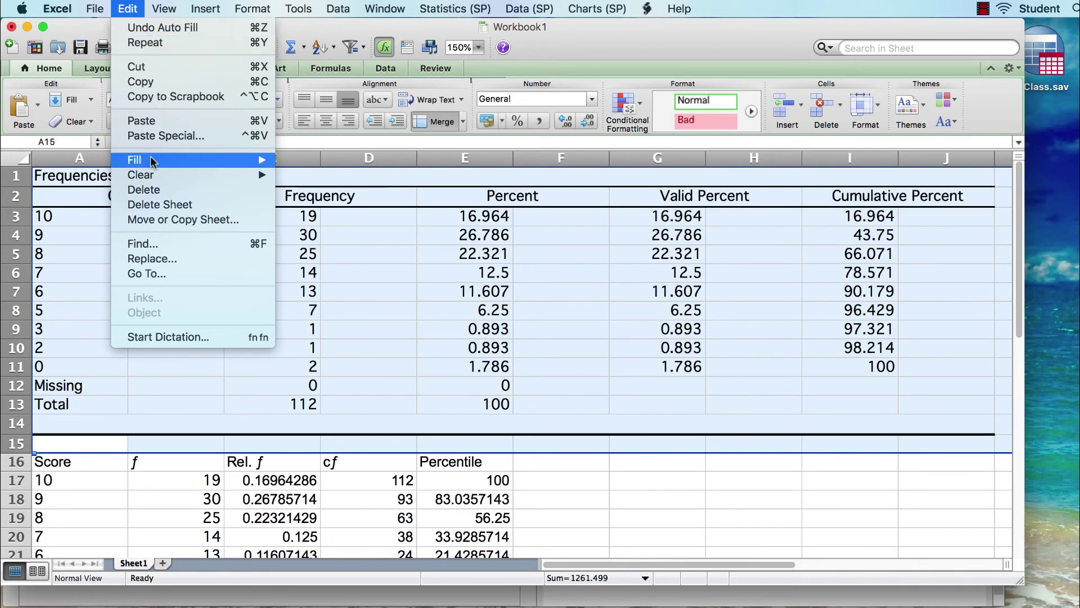
left_click(162, 189)
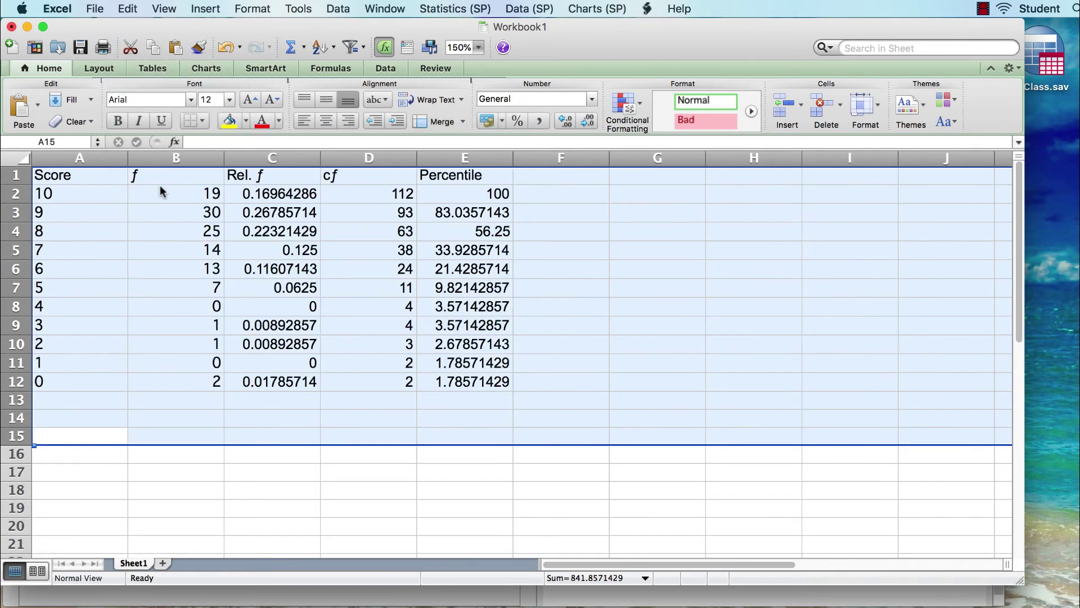
left_click(110, 175)
left_click_drag(111, 175, 455, 381)
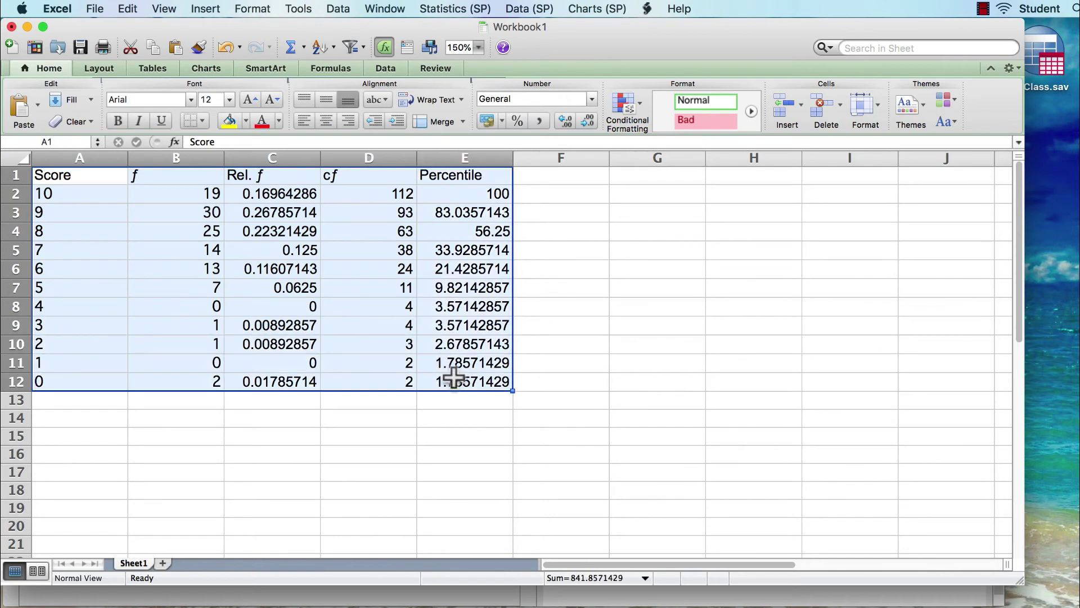
Step: Remove all borders and fill colour from the table A1:E12
left_click(204, 123)
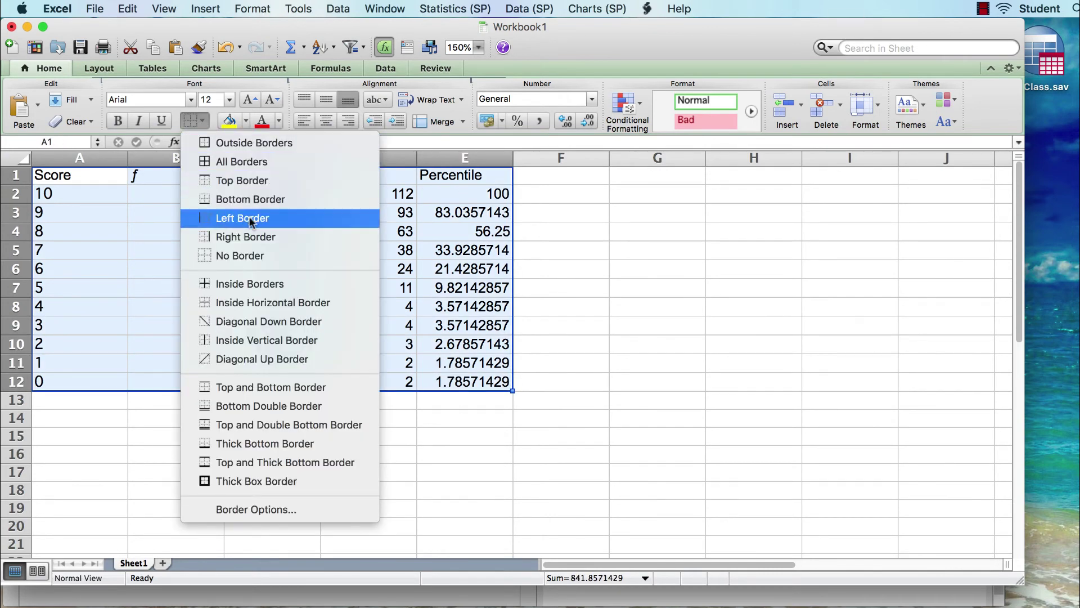
left_click(263, 256)
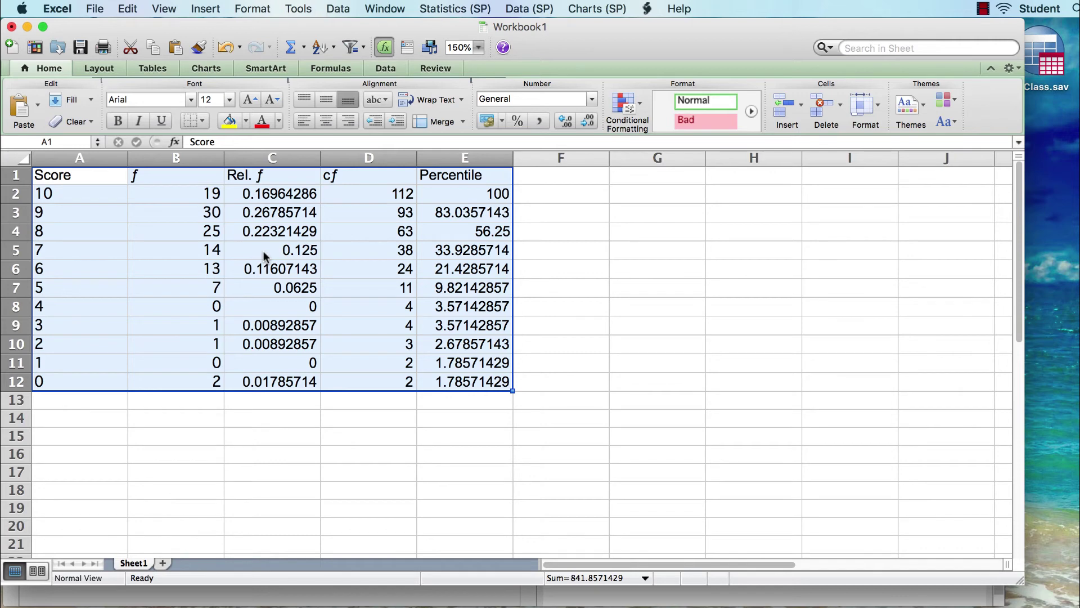
scroll(250, 158, "down", 1)
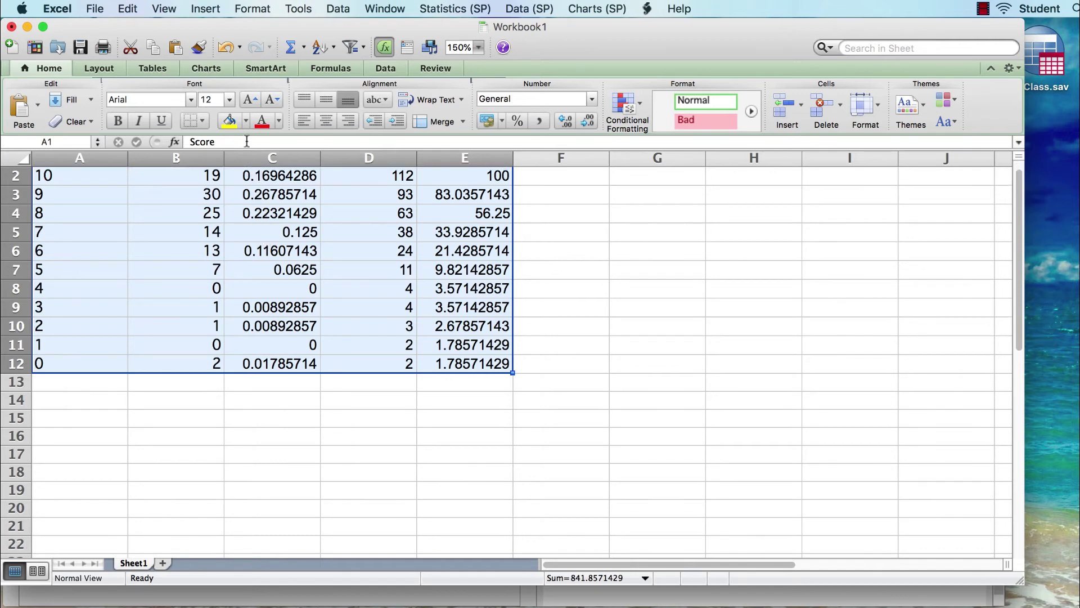
scroll(244, 185, "up", 1)
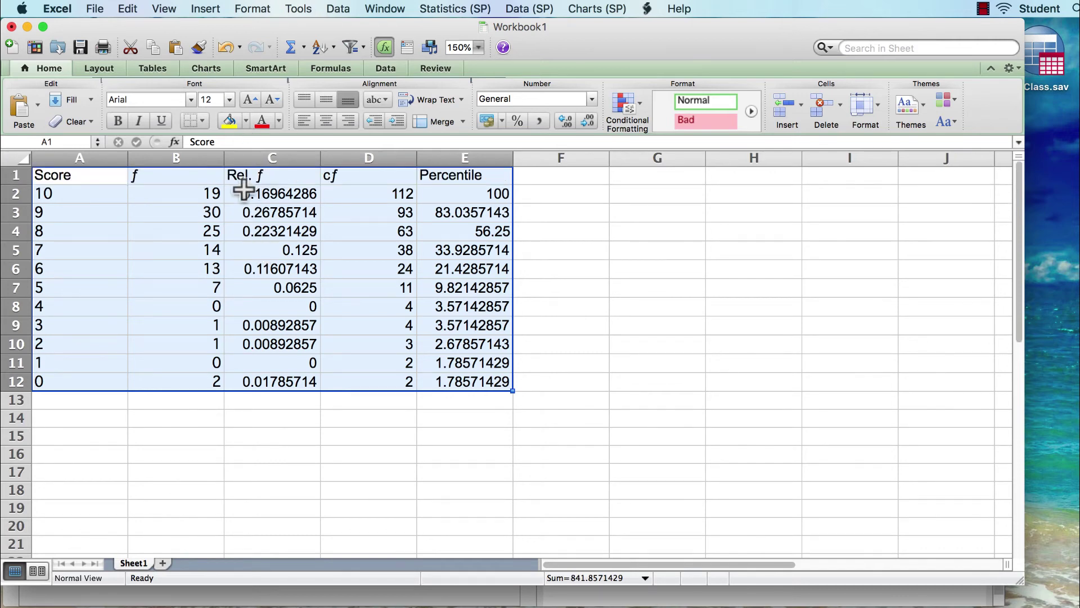
left_click(245, 122)
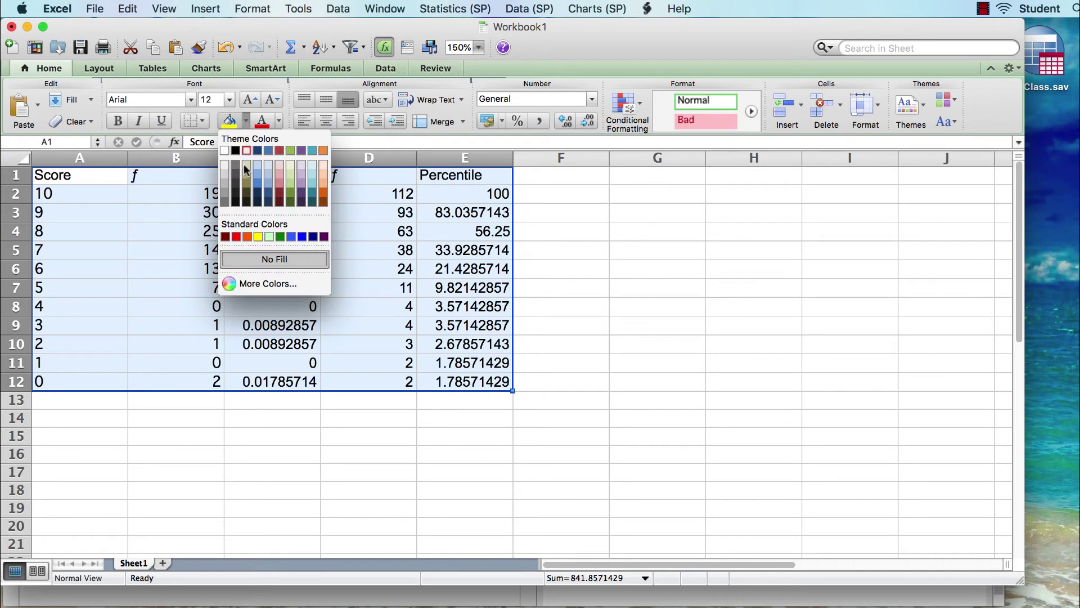
left_click(266, 261)
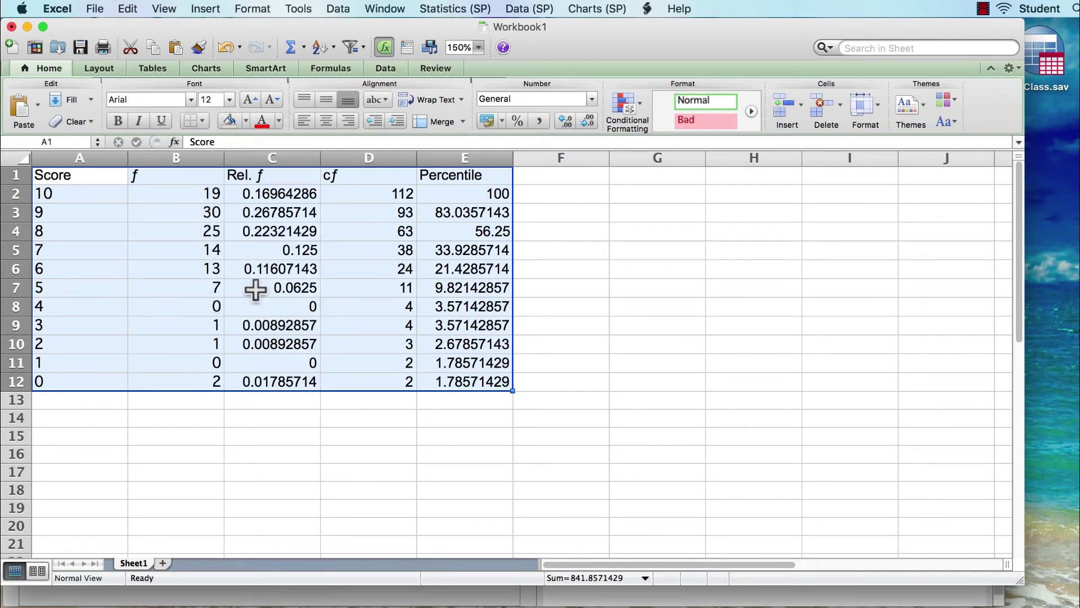
Step: Set the table's font to Times New Roman, size 12
left_click(192, 101)
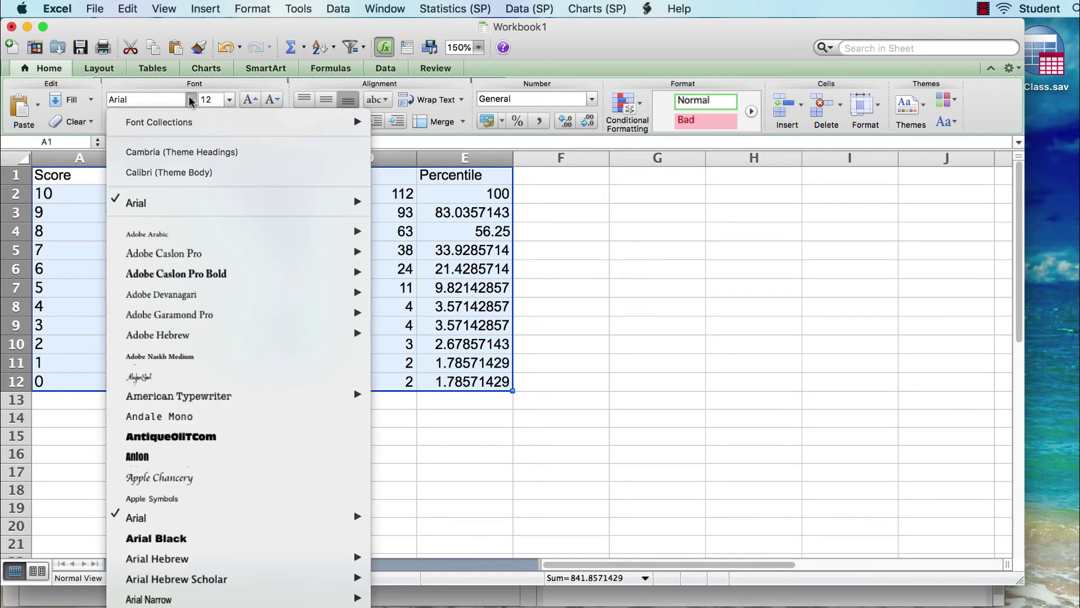
scroll(199, 361, "down", 15)
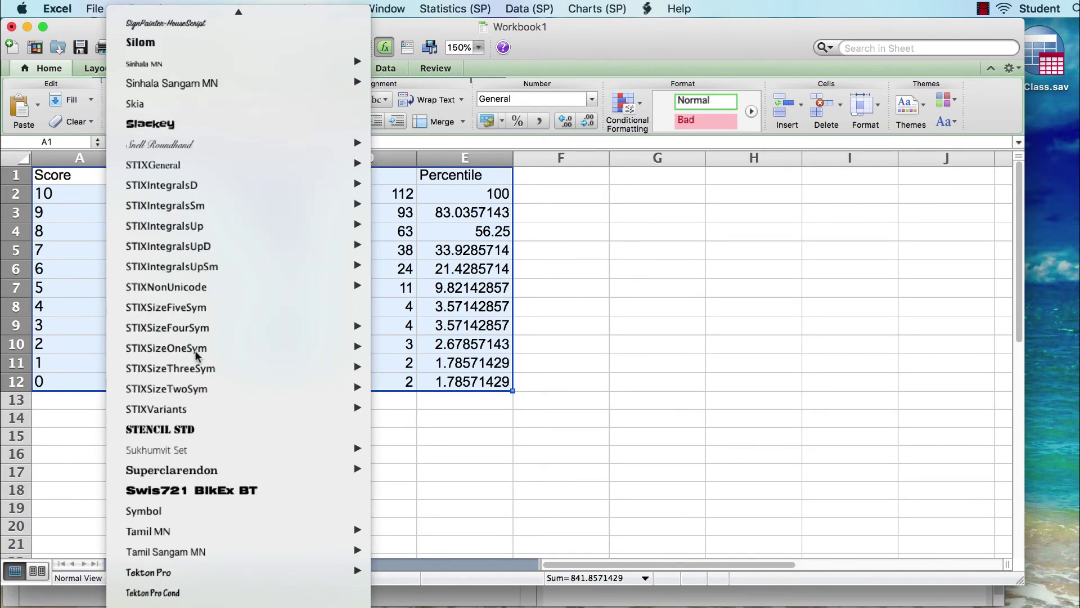
left_click(177, 518)
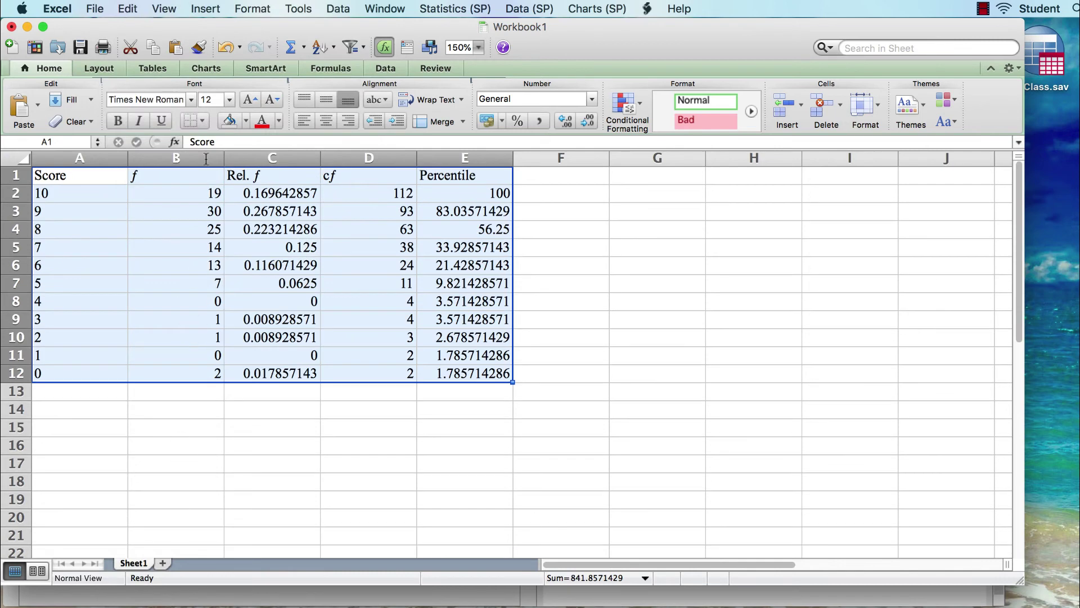
left_click(229, 99)
left_click(229, 178)
Step: Add top and bottom borders to the header row A1:E1
left_click_drag(91, 173, 443, 180)
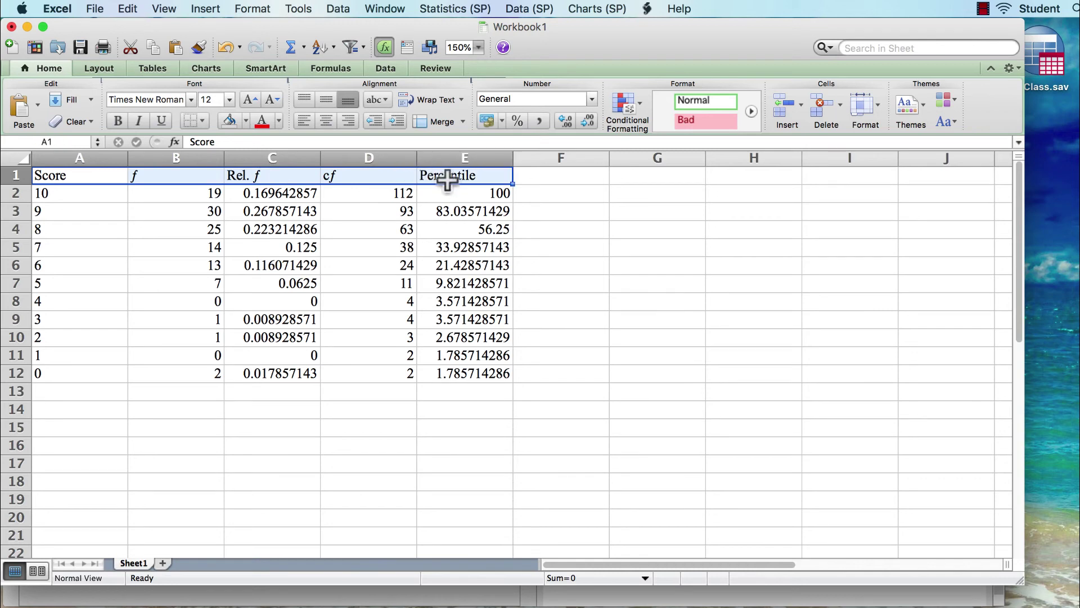
left_click(203, 123)
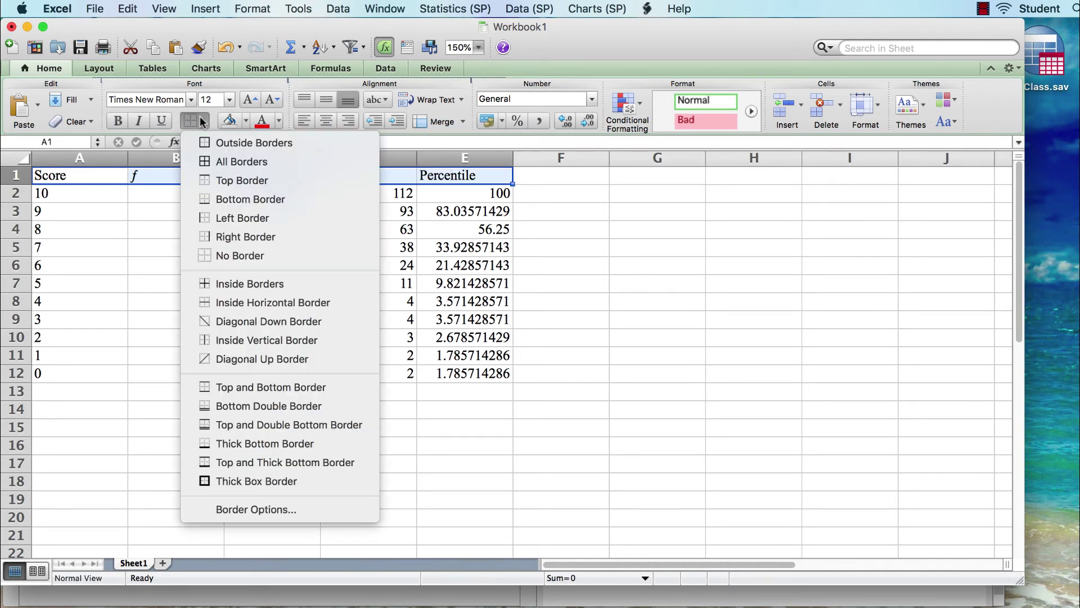
left_click(228, 178)
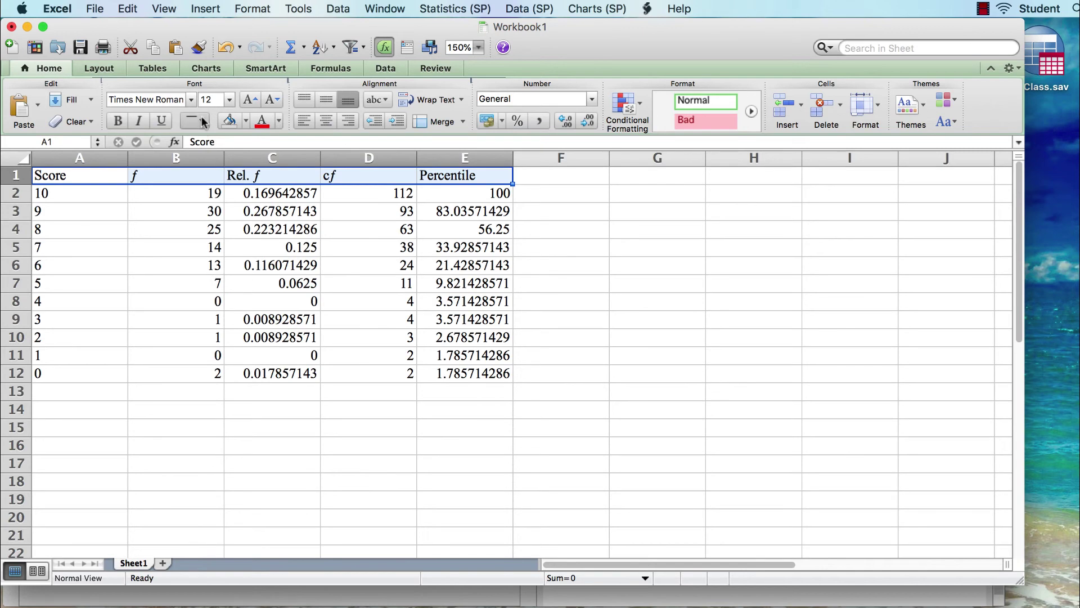
left_click(203, 123)
left_click(235, 195)
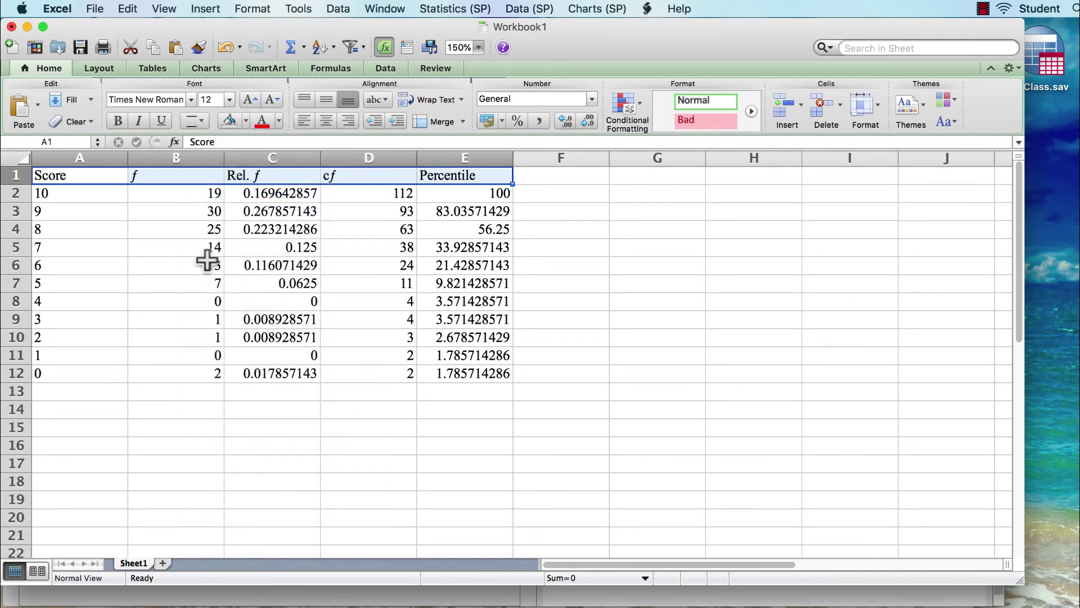
Step: Add a bottom border beneath the last table row A12:E12
left_click(118, 376)
left_click_drag(132, 375, 443, 376)
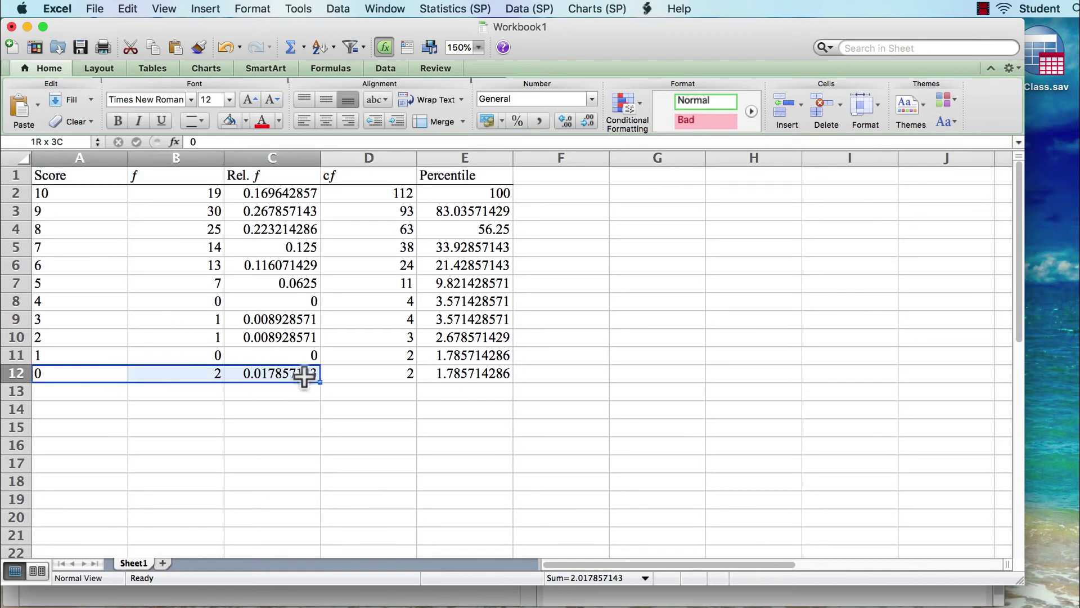
left_click(202, 121)
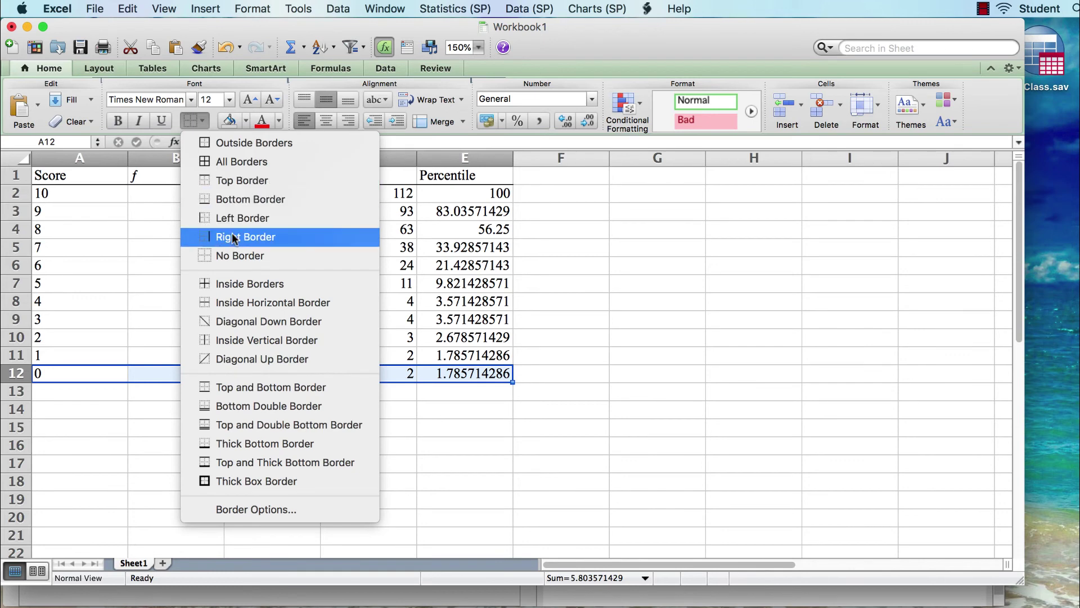
left_click(238, 198)
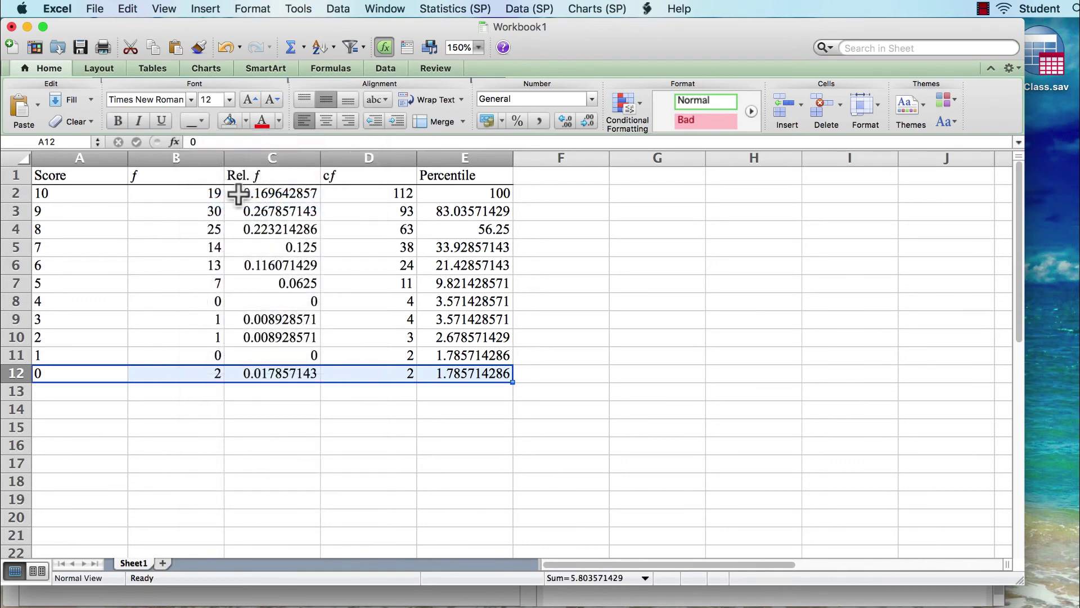
left_click(245, 444)
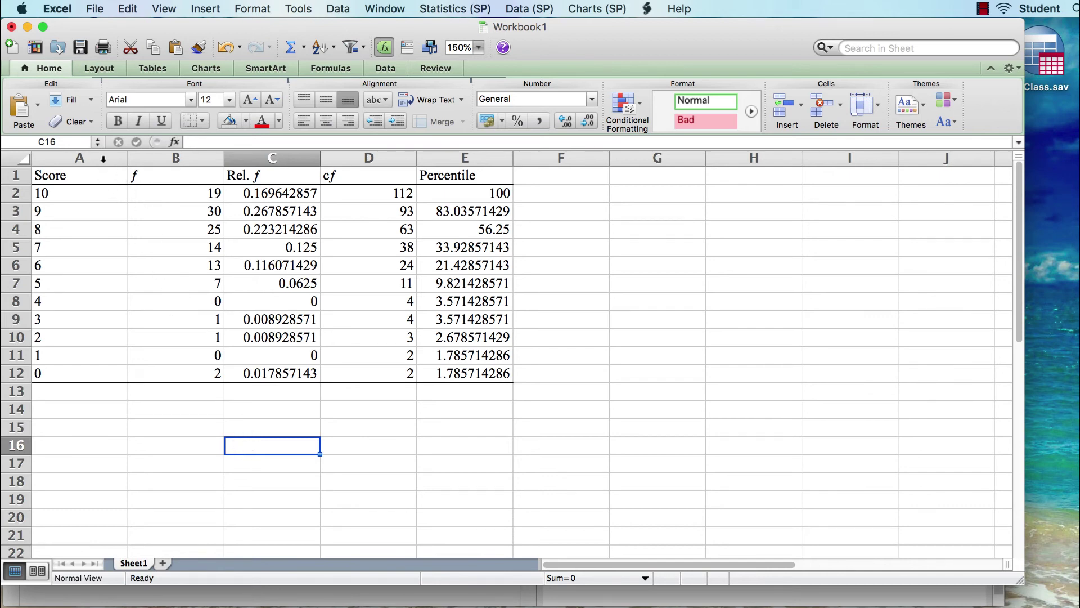
Step: Resize columns A–E together to a shared width of about 6.75
left_click_drag(105, 159, 466, 172)
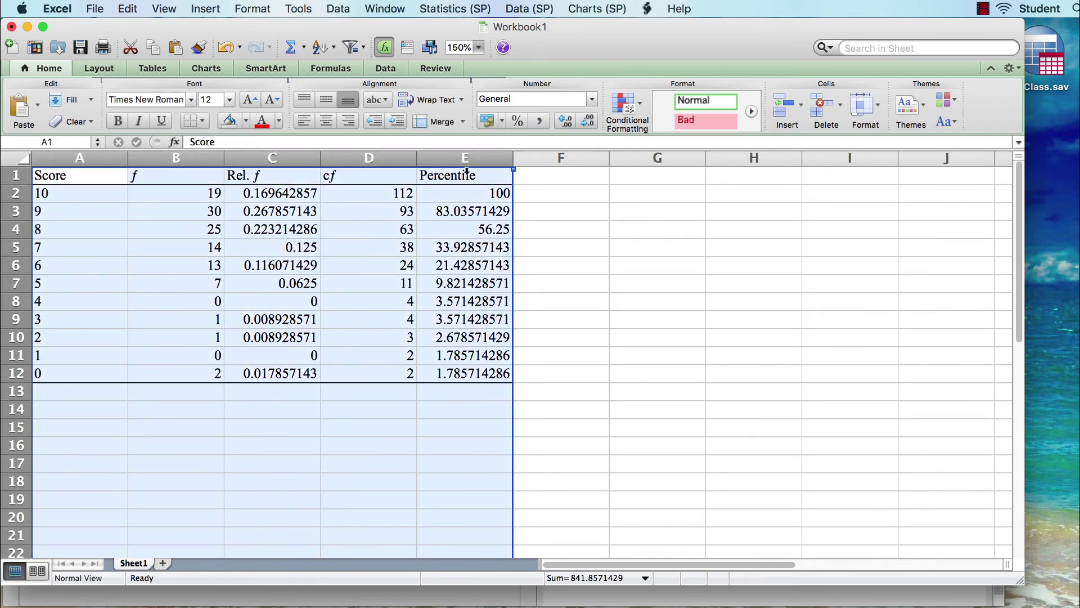
left_click_drag(513, 159, 486, 159)
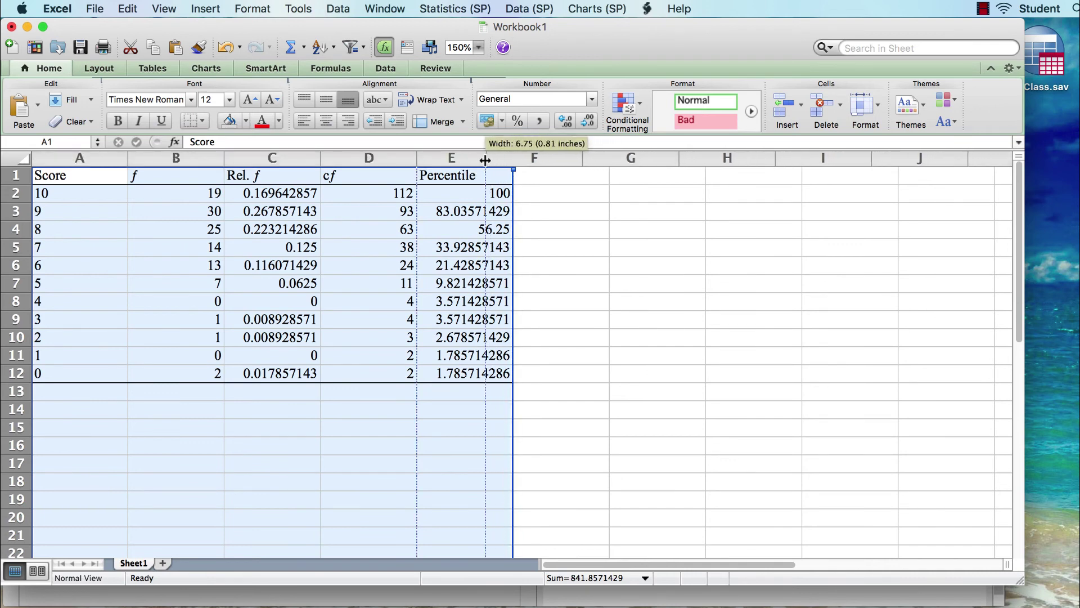
left_click_drag(486, 160, 483, 160)
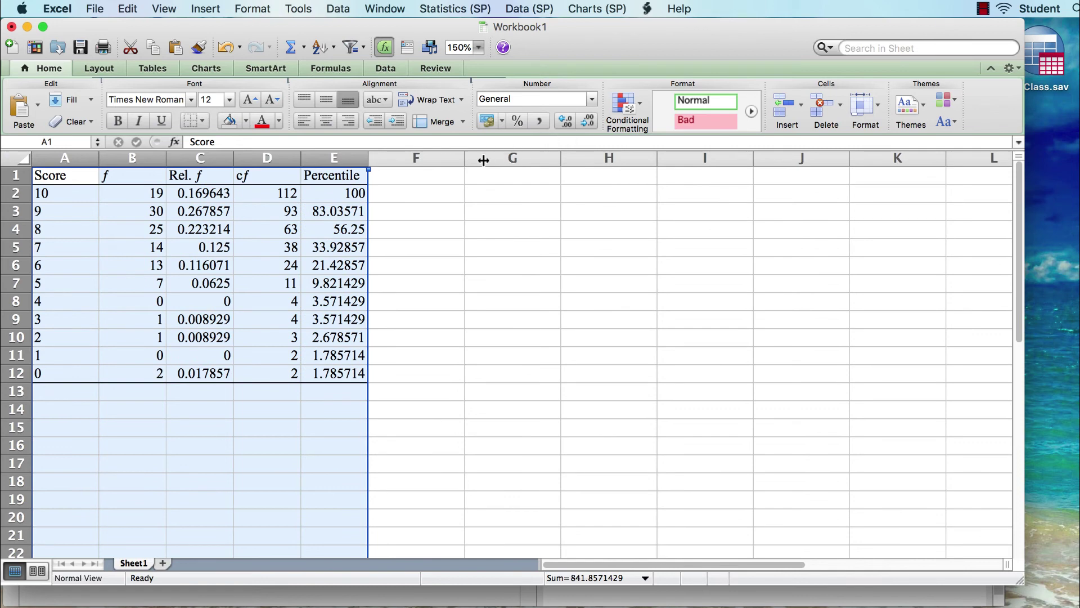
left_click_drag(369, 160, 376, 159)
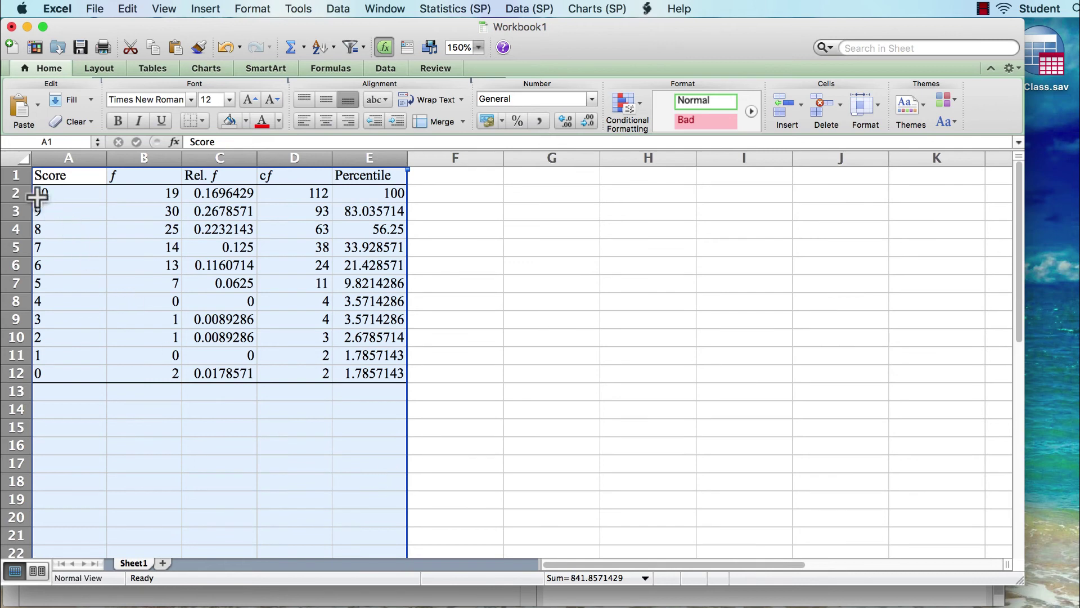
Step: Center the header row and the Score values in column A
left_click(17, 176)
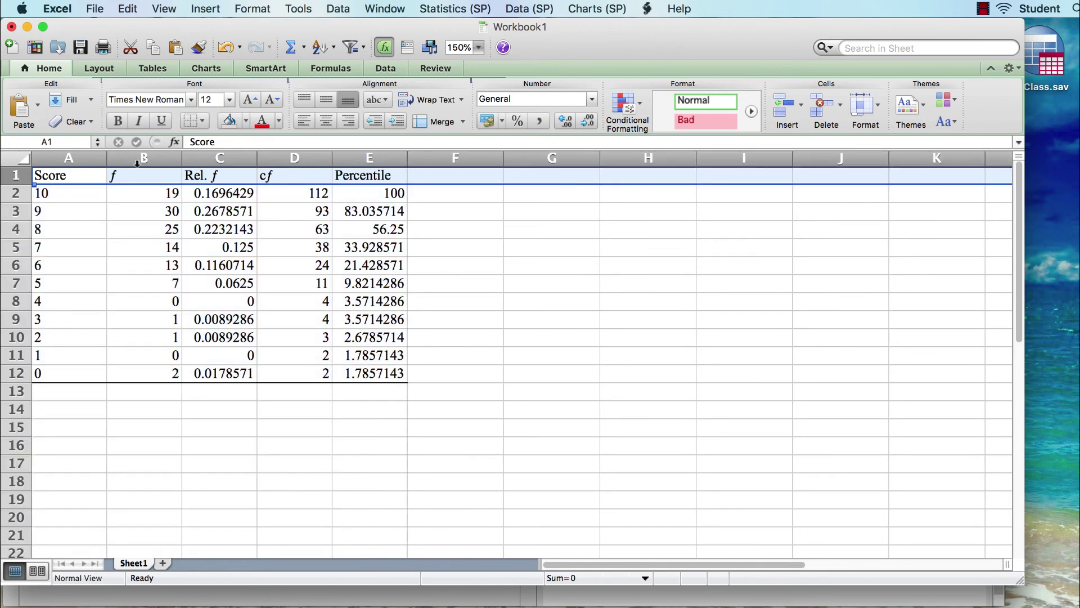
left_click(327, 121)
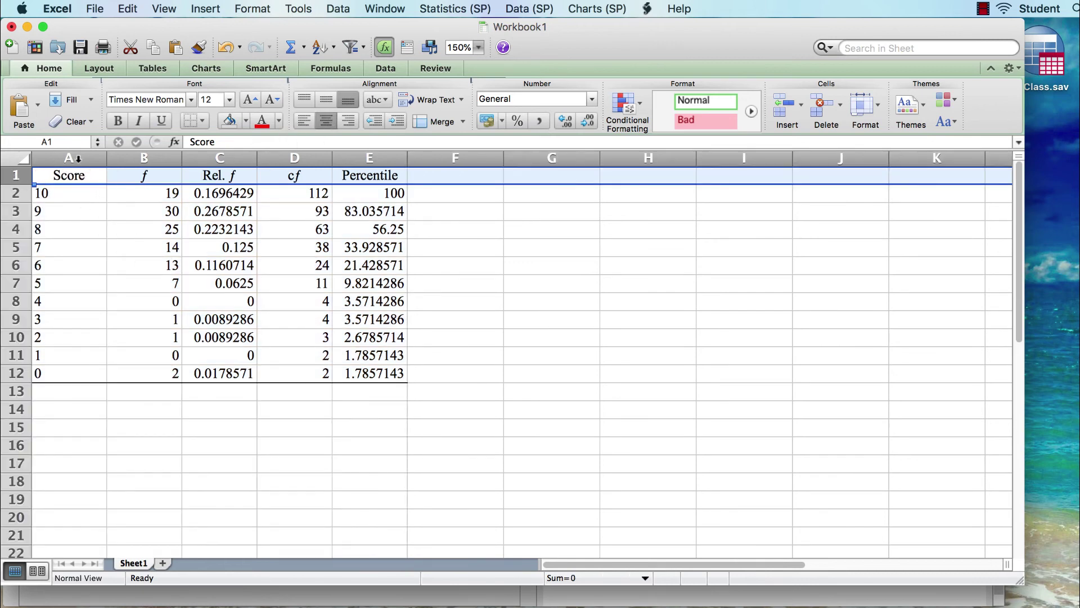
left_click(77, 158)
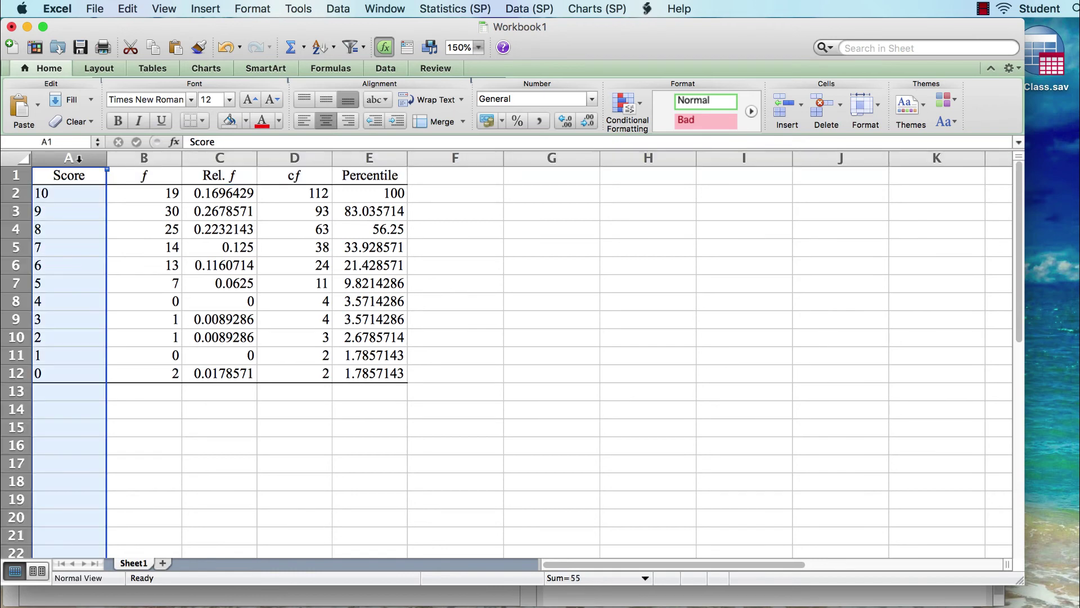
left_click(326, 124)
left_click(326, 124)
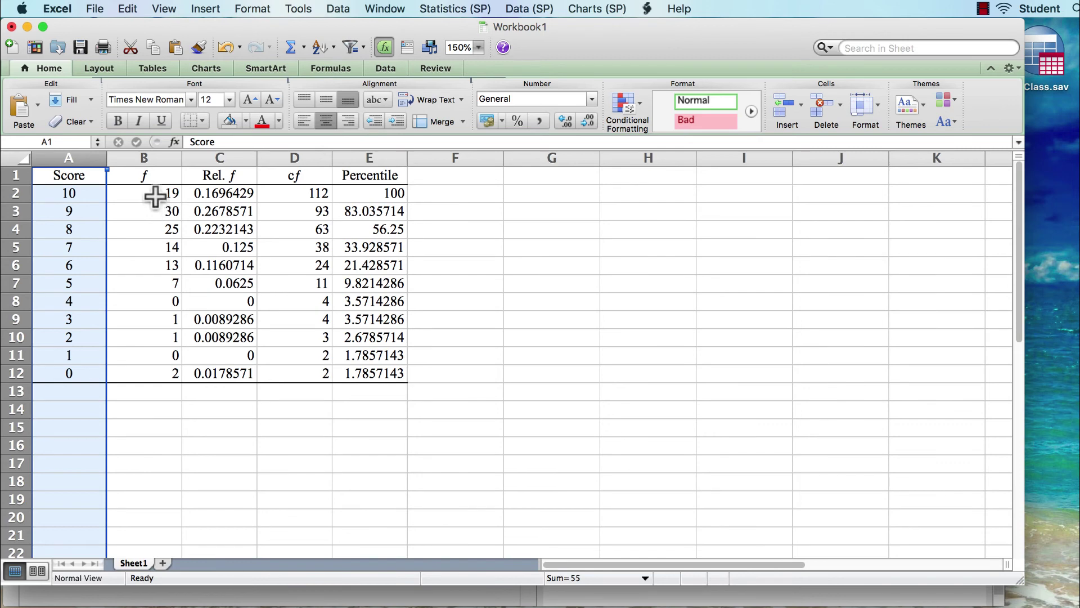
left_click_drag(155, 197, 363, 372)
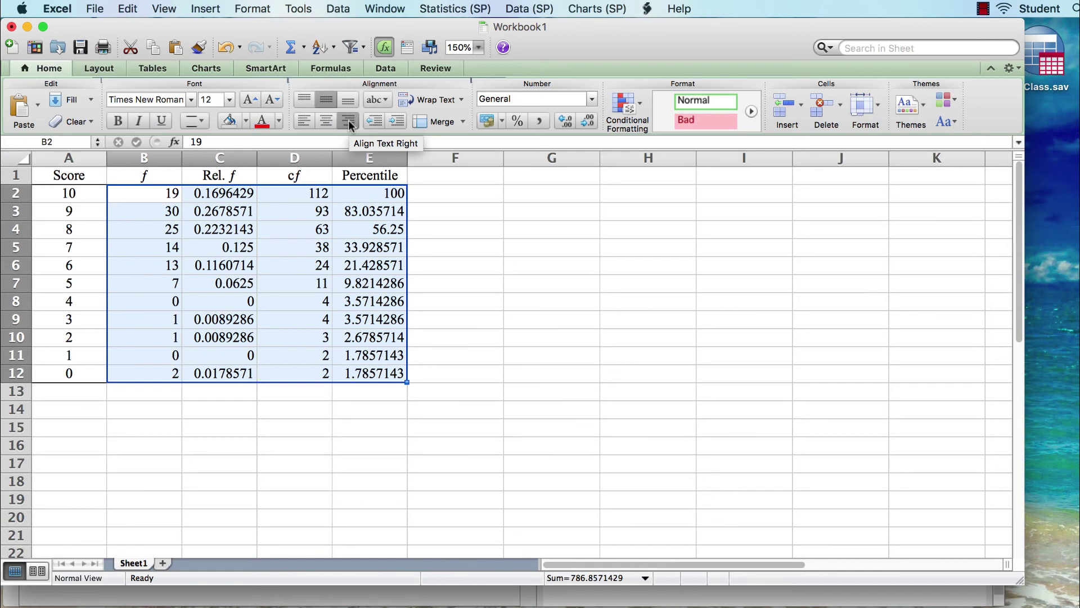
Step: Reduce Rel. f (C2:C12) and Percentile (E2:E12) to two decimals; check cf stays whole
left_click(236, 428)
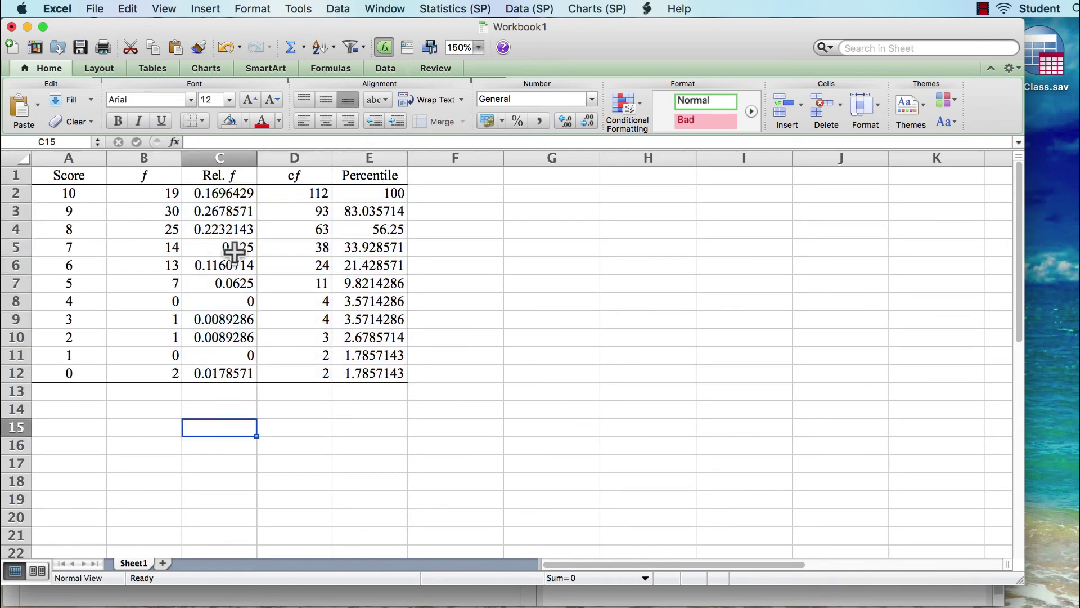
left_click(371, 193)
mouse_move(388, 193)
left_mouse_down()
mouse_move(407, 339)
mouse_move(397, 376)
left_mouse_up()
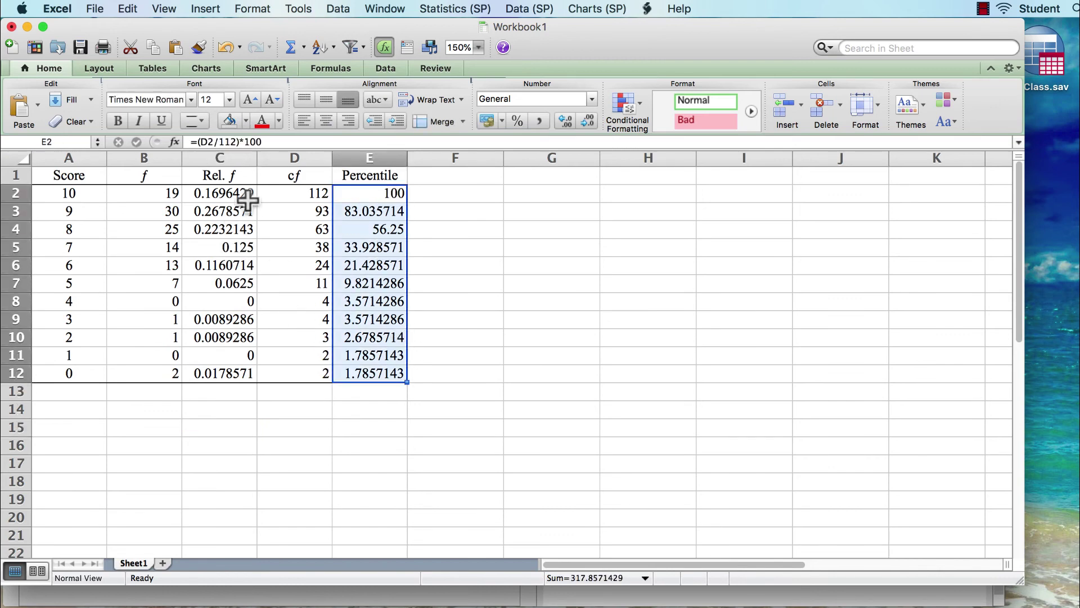
left_click_drag(247, 197, 228, 374)
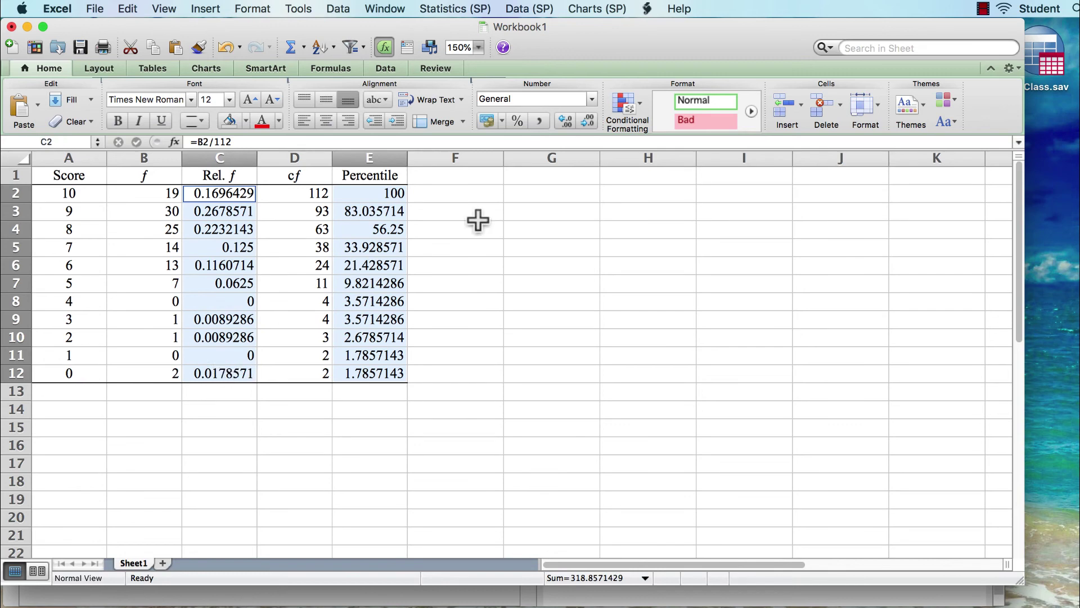
left_click(590, 123)
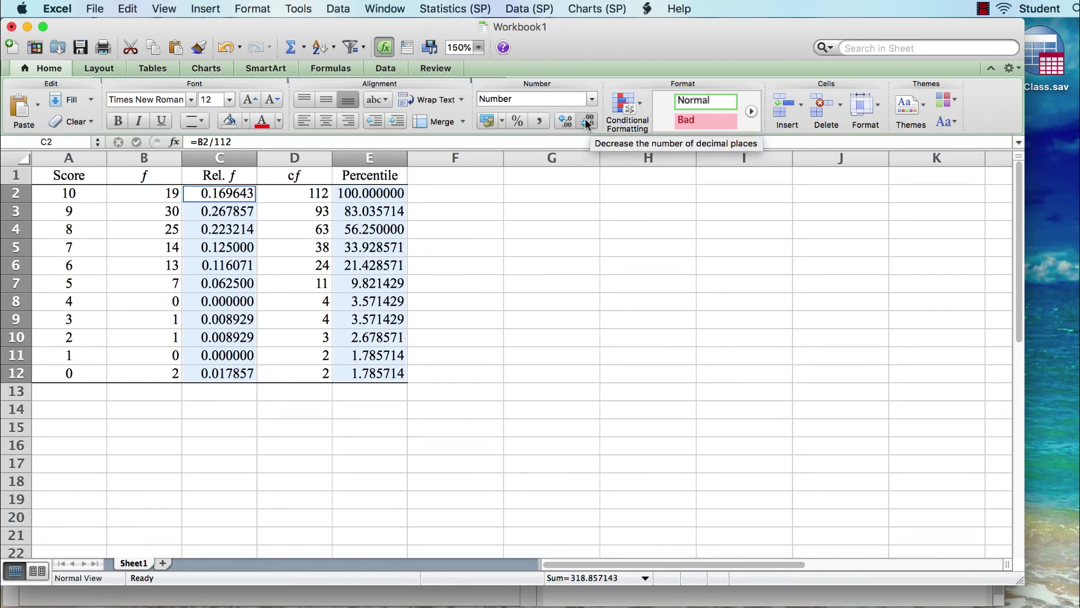
left_click(588, 124)
left_click(582, 124)
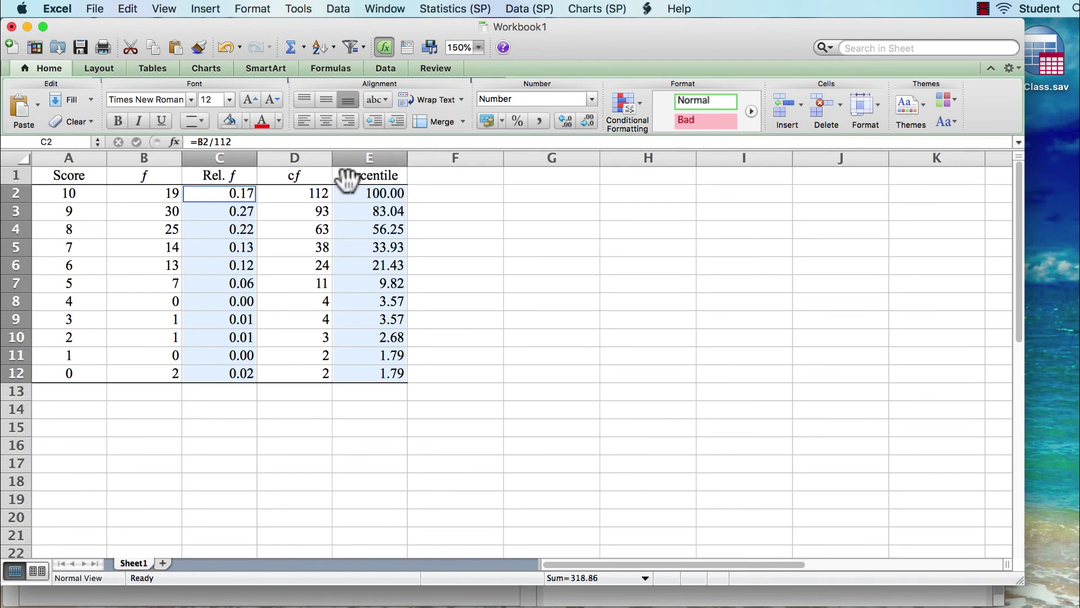
left_click_drag(289, 192, 287, 376)
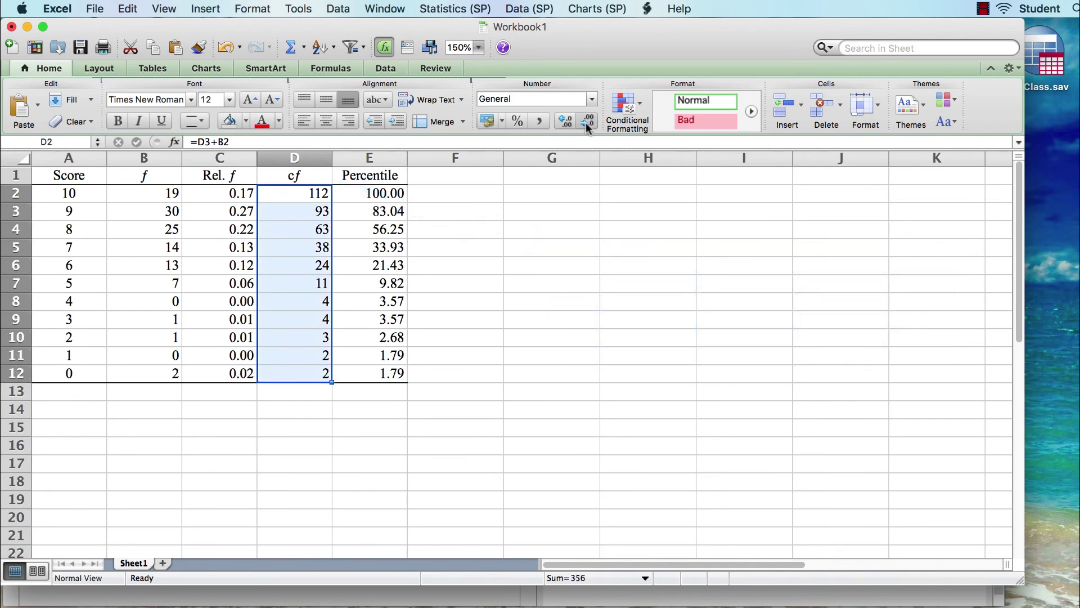
left_click(317, 502)
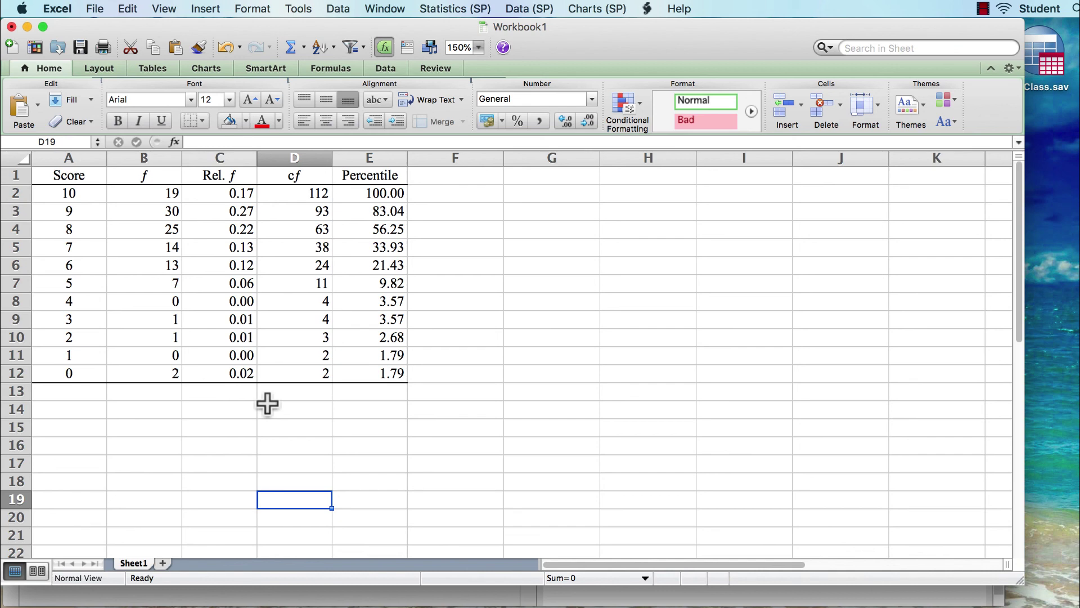
Step: Copy the table A1:E12 and switch to the Word document Report on Quiz4.docx
left_click_drag(85, 179, 355, 371)
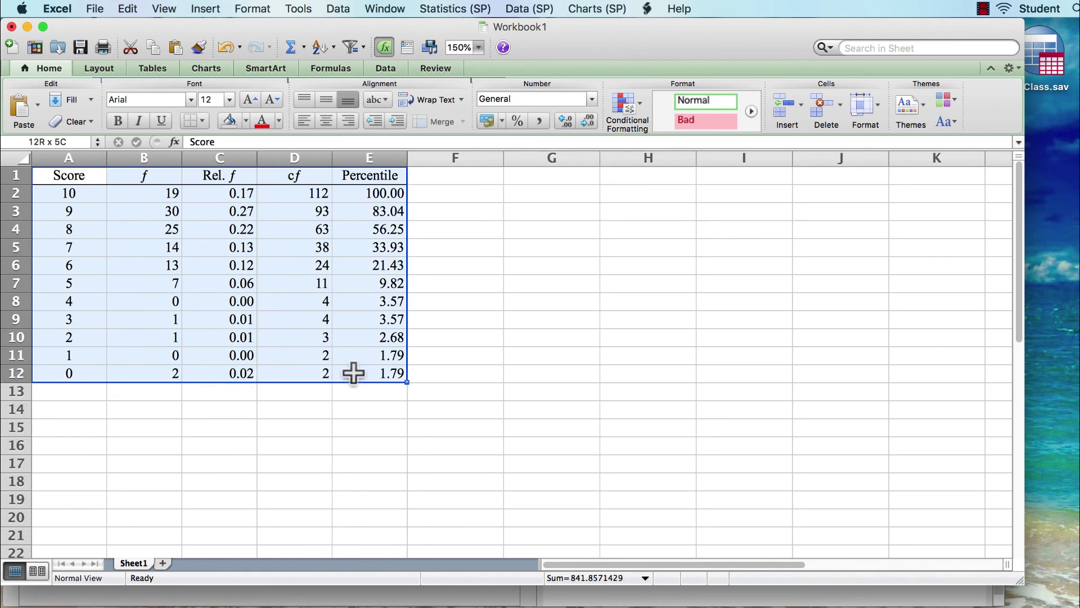
right_click(348, 312)
left_click(376, 334)
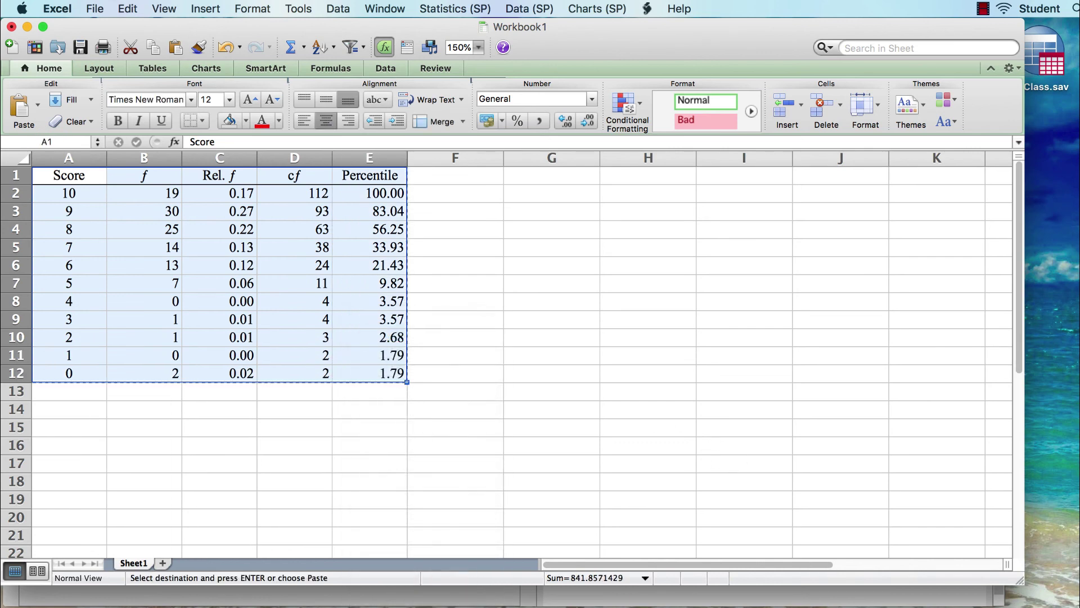
key("super+Tab")
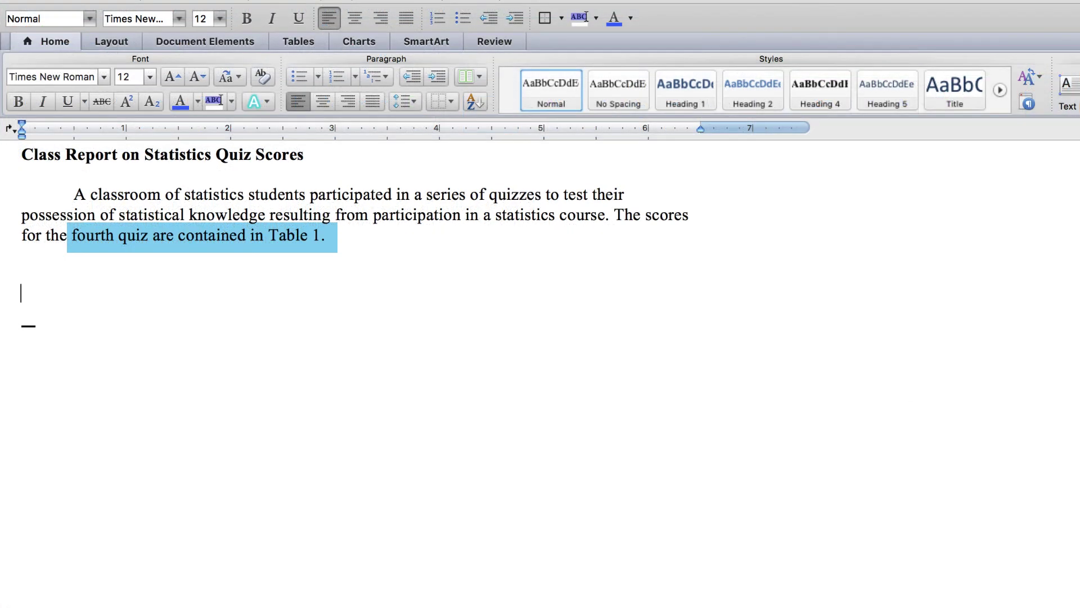
Step: Paste the Score–Percentile frequency table beneath the report paragraph that cites Table 1
left_click(220, 100)
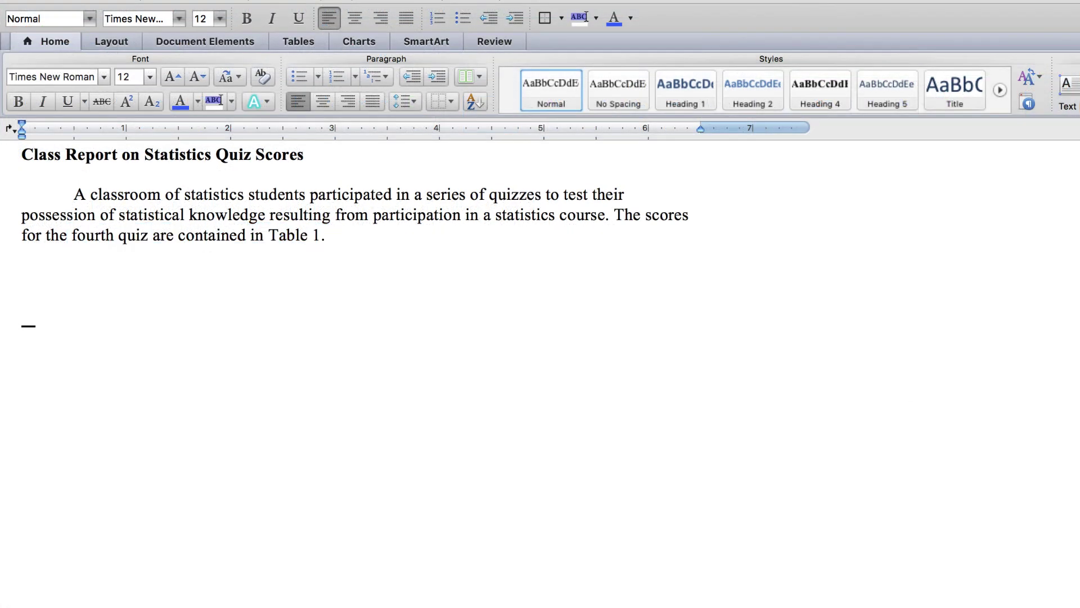
key("super+v")
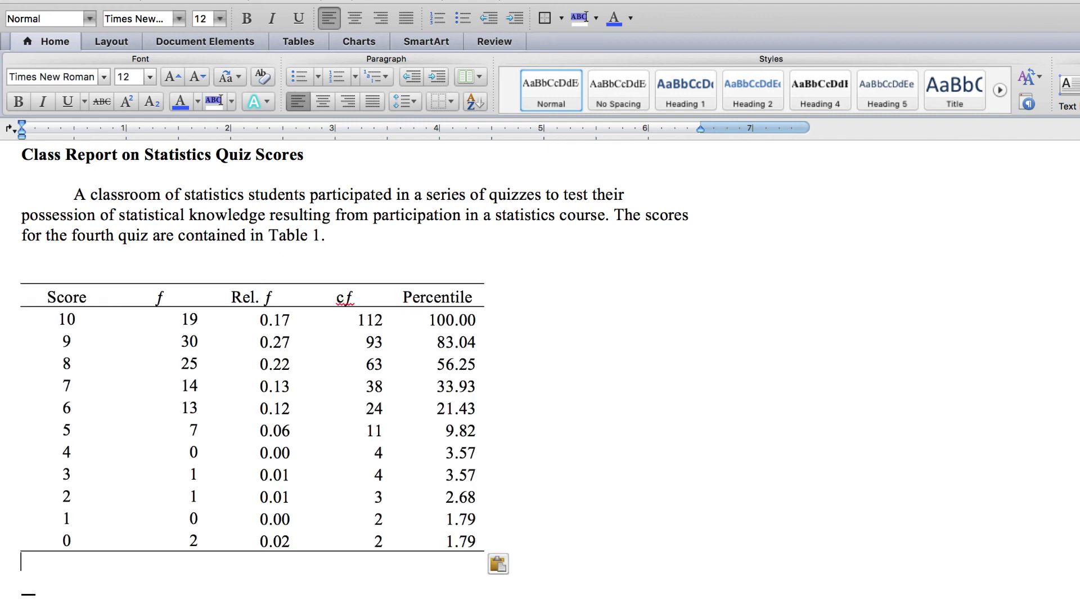
left_click(34, 252)
type("Table 1")
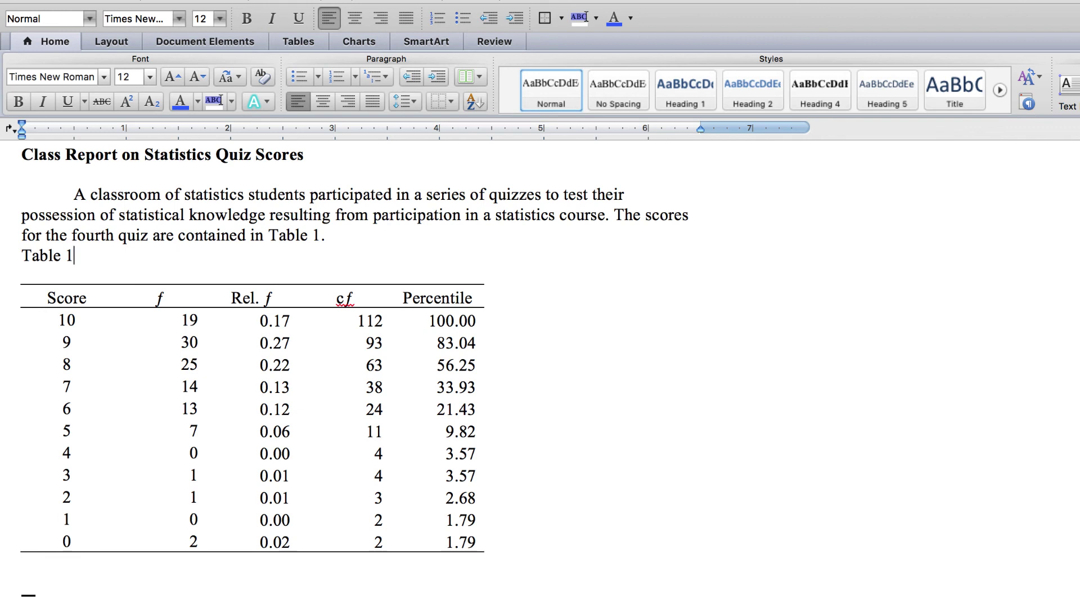
Step: Label the table 'Table 1' and italicize the title 'Frequencies of Scores for Quiz 4 (N = 112)'
key("Down")
type("Frequencies of")
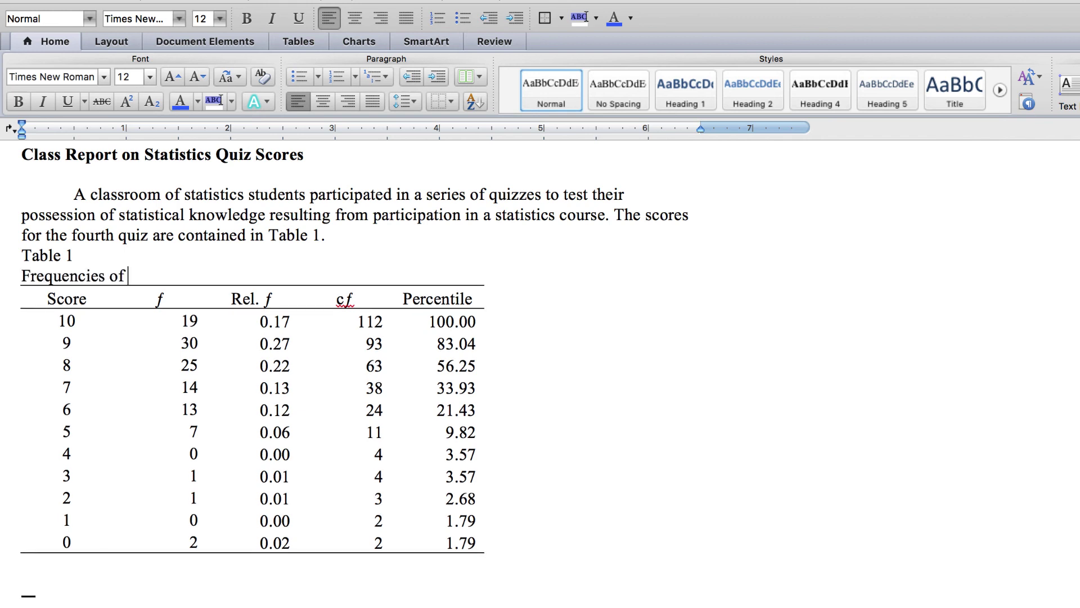
type(" Scores for Quiz 4 (N")
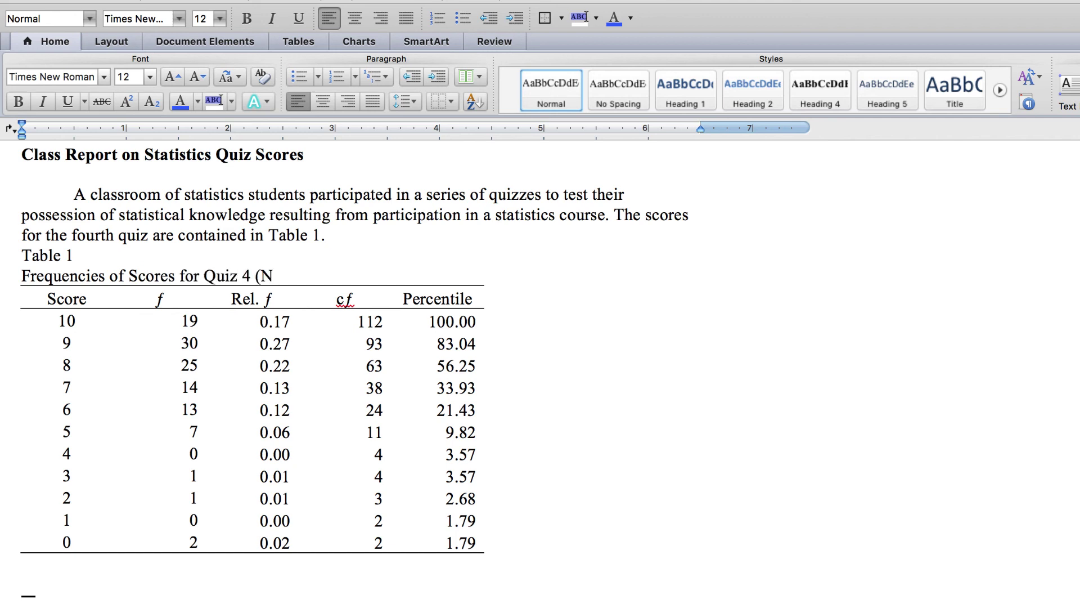
type(" = 112)")
left_click(10, 284)
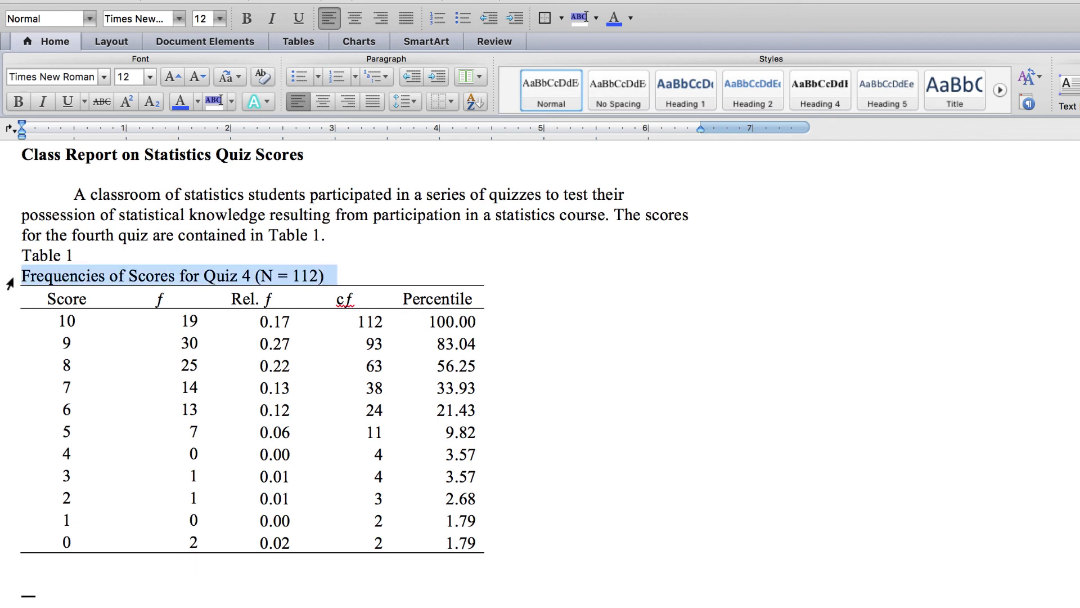
left_click(43, 103)
left_click(413, 595)
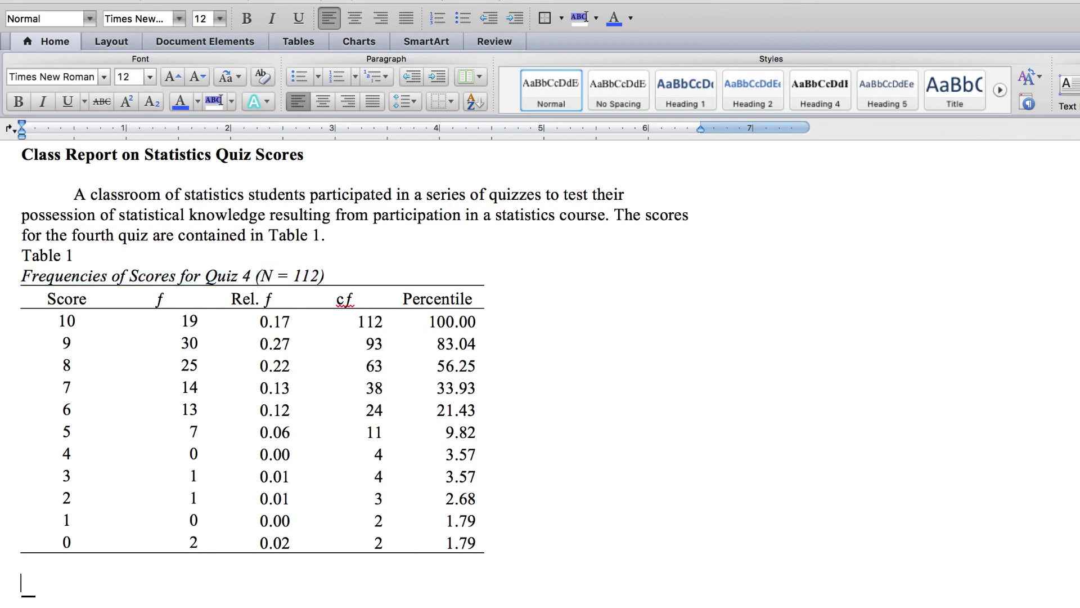